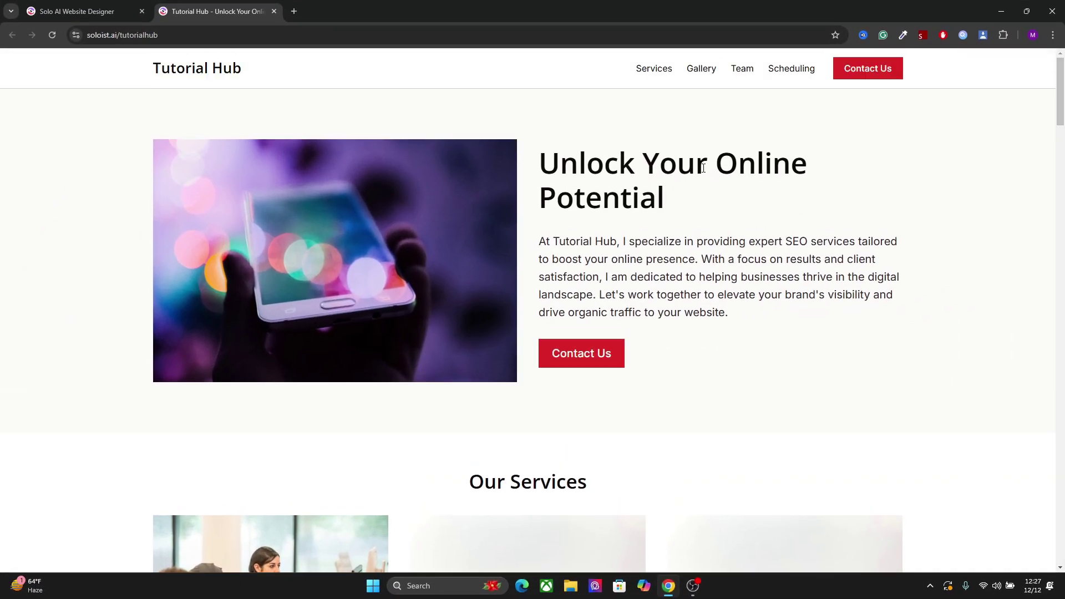
- Go back from the existing site's editor to the Solo home page and start creating a new website
mouse_move(1063, 101)
mouse_down()
mouse_move(1062, 283)
mouse_move(1049, 321)
mouse_move(1063, 530)
mouse_move(1063, 89)
mouse_up()
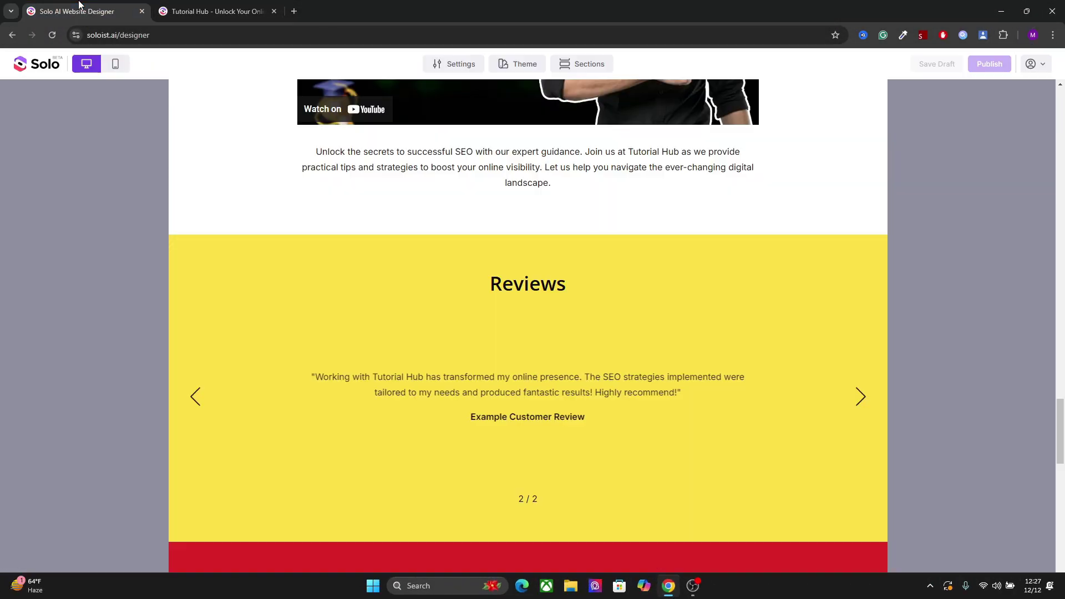
click(49, 65)
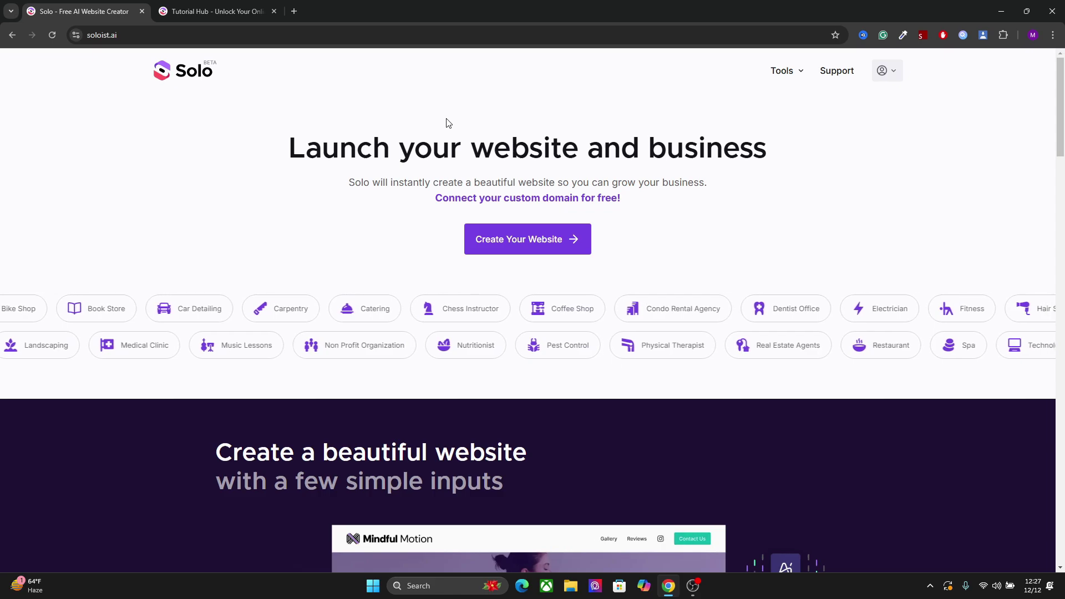
click(516, 238)
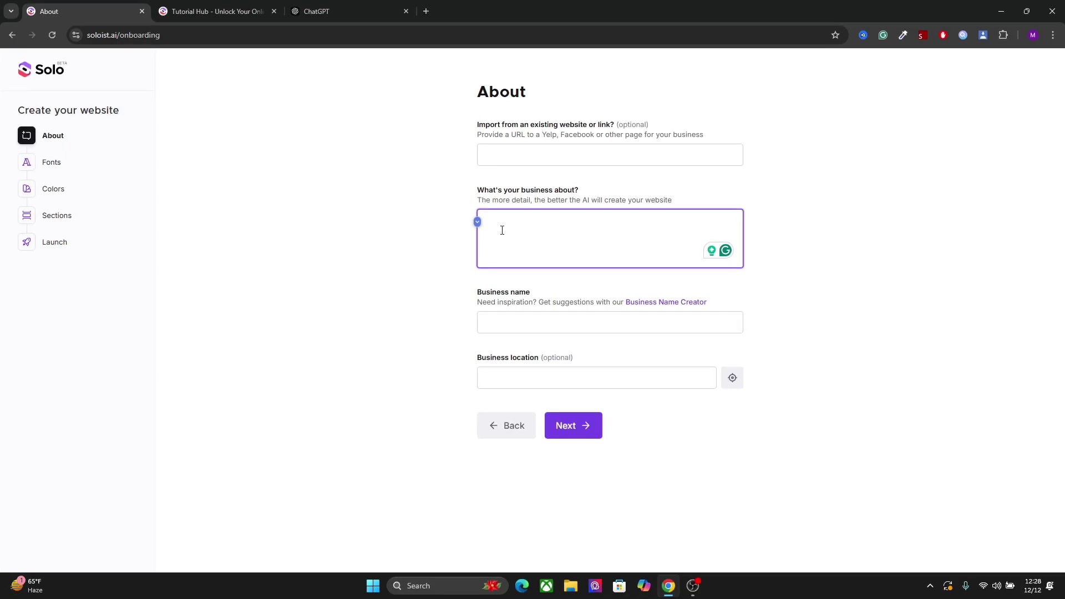
- Describe the business as "I own a tea shop and bakery", name it Tutorial Hub, set its location to London and continue
text(I own a tea shop and bakery)
click(533, 320)
text(Tutorial Hub)
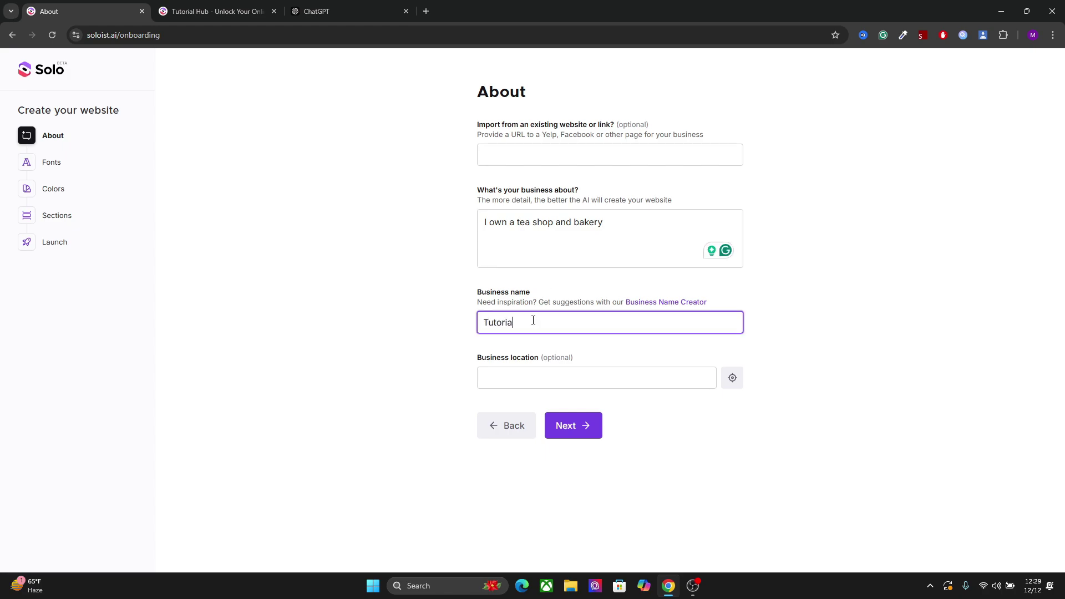
click(525, 374)
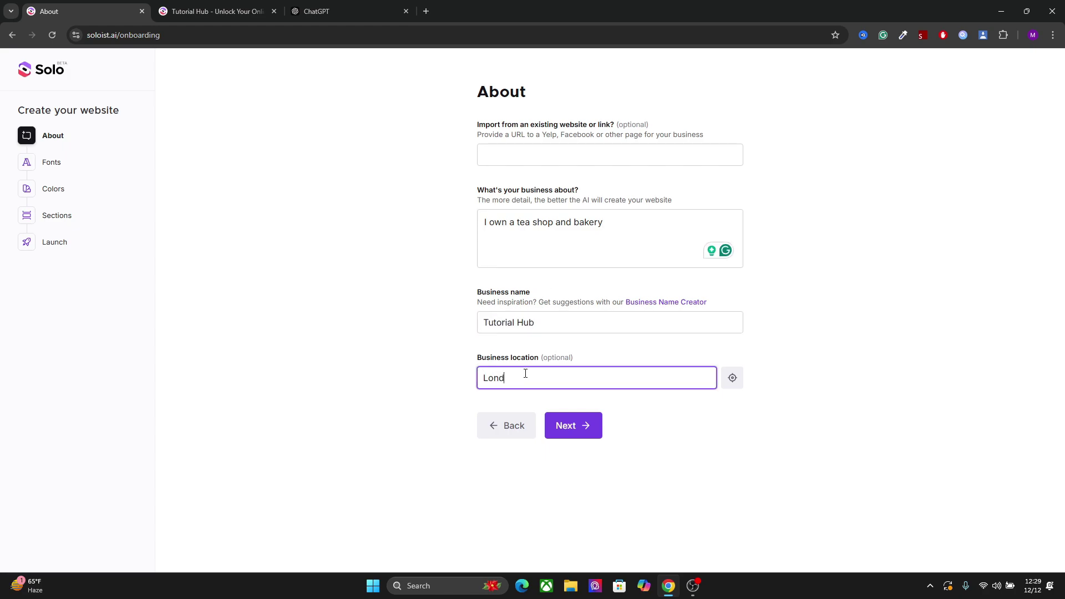
click(560, 425)
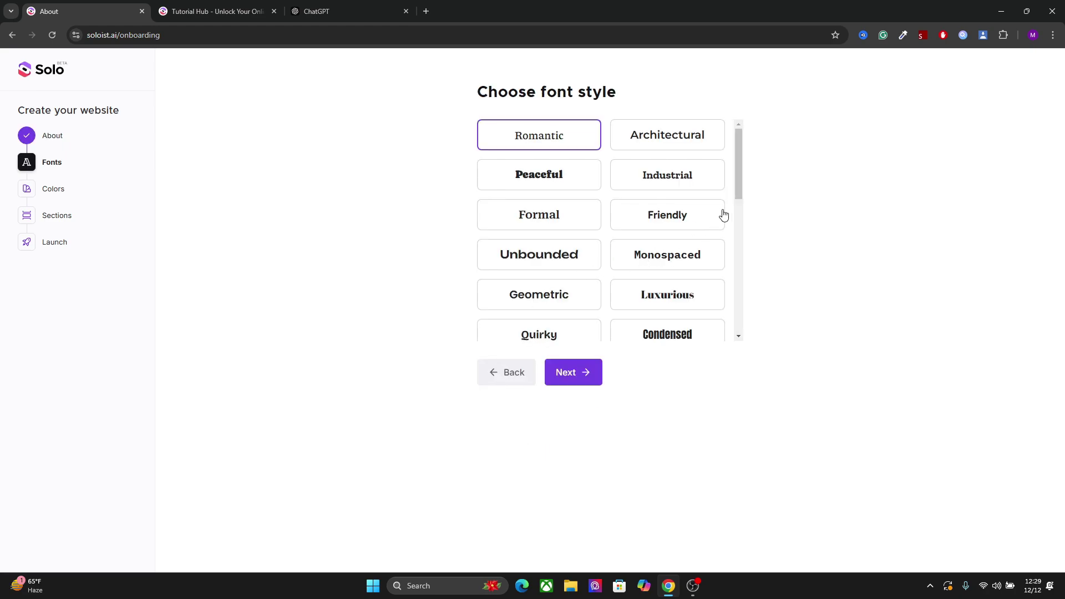
- Choose the Graceful font style for the website and continue to the colors
drag(737, 177, 733, 314)
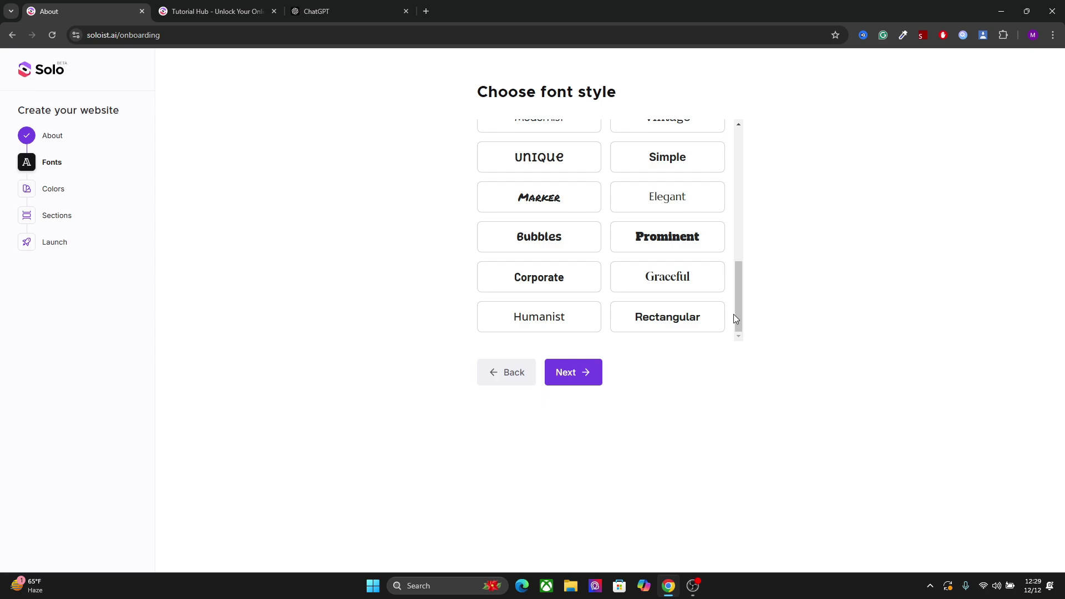
click(681, 279)
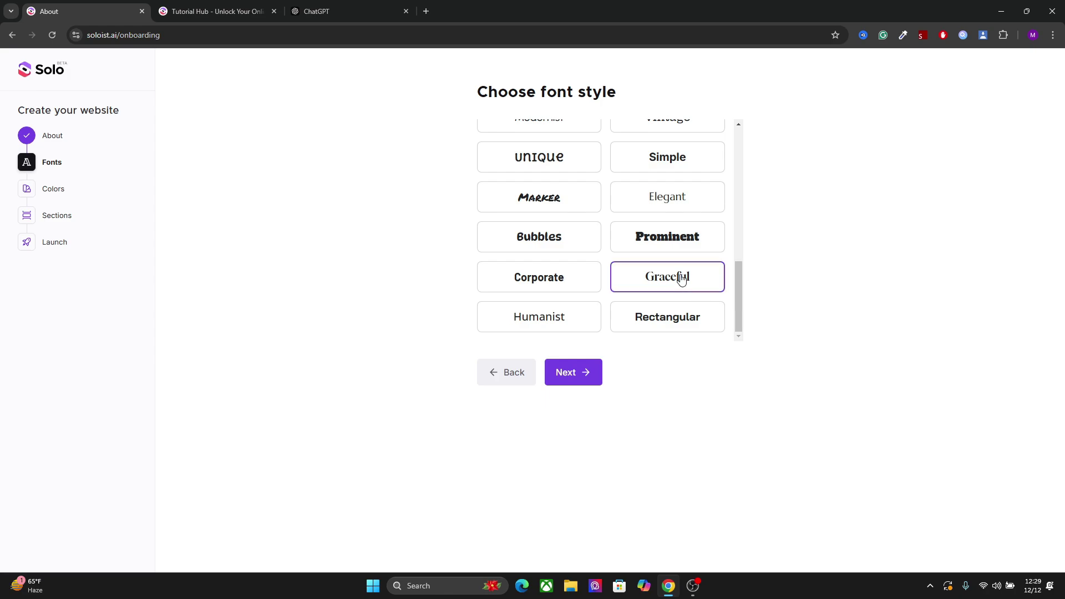
click(583, 374)
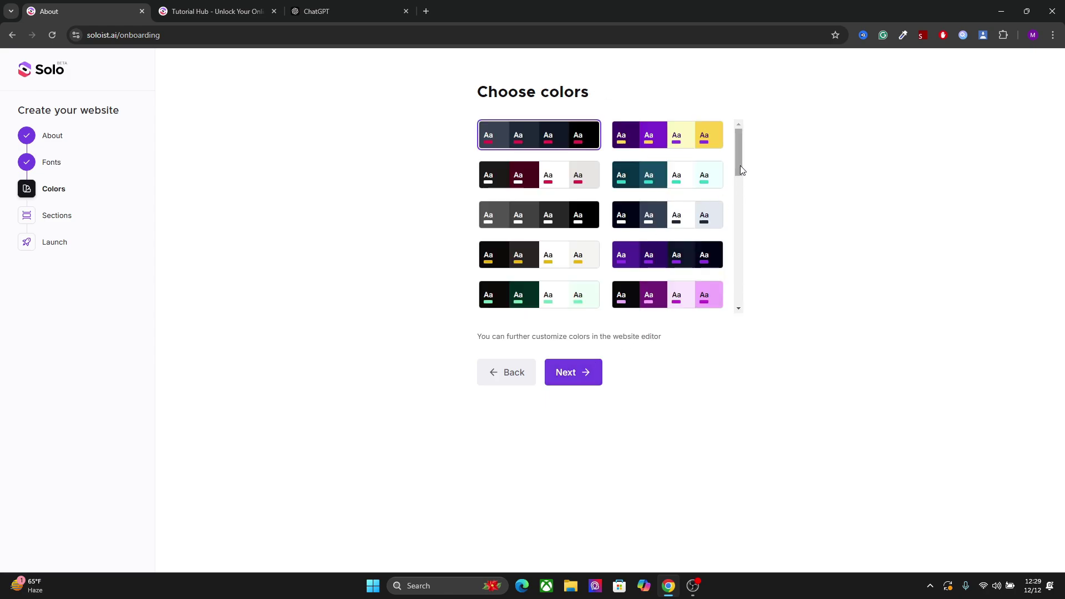
- Choose the dark green and pale green color palette with lime accents and continue to the sections
drag(739, 166, 722, 206)
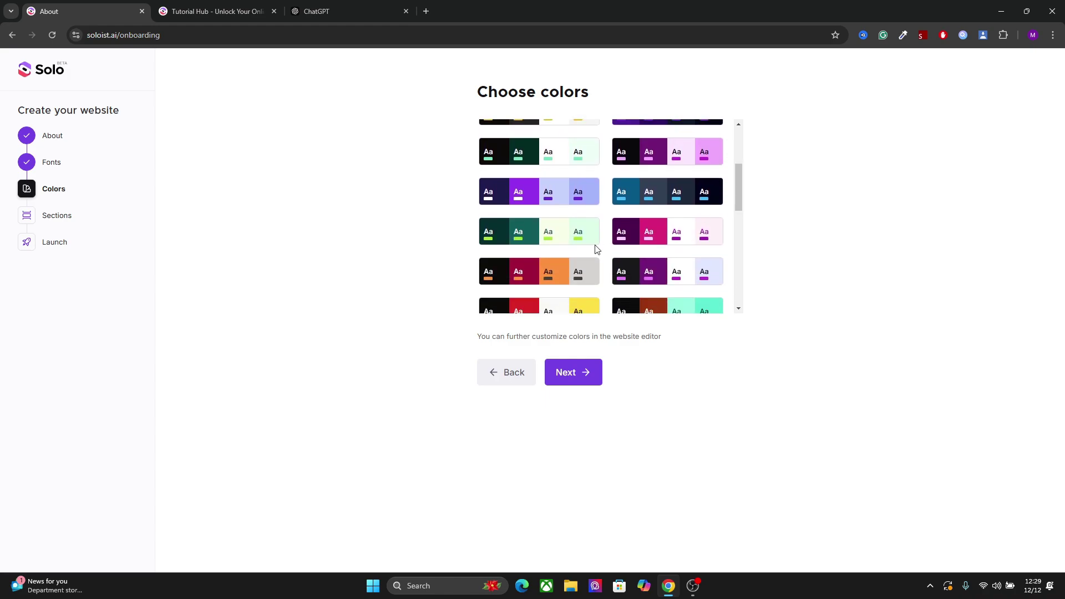
click(543, 242)
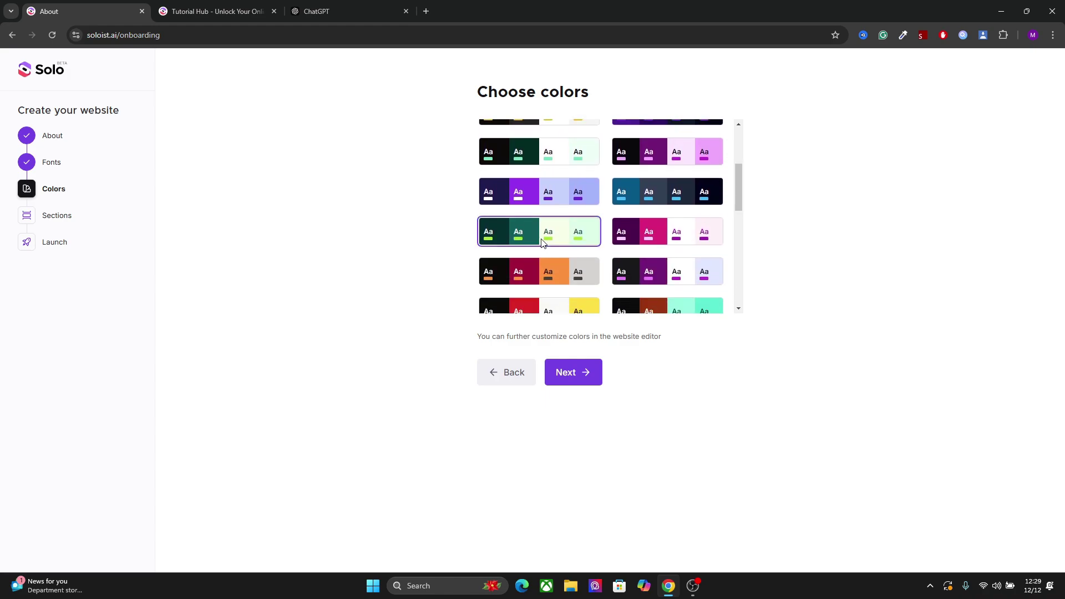
click(571, 374)
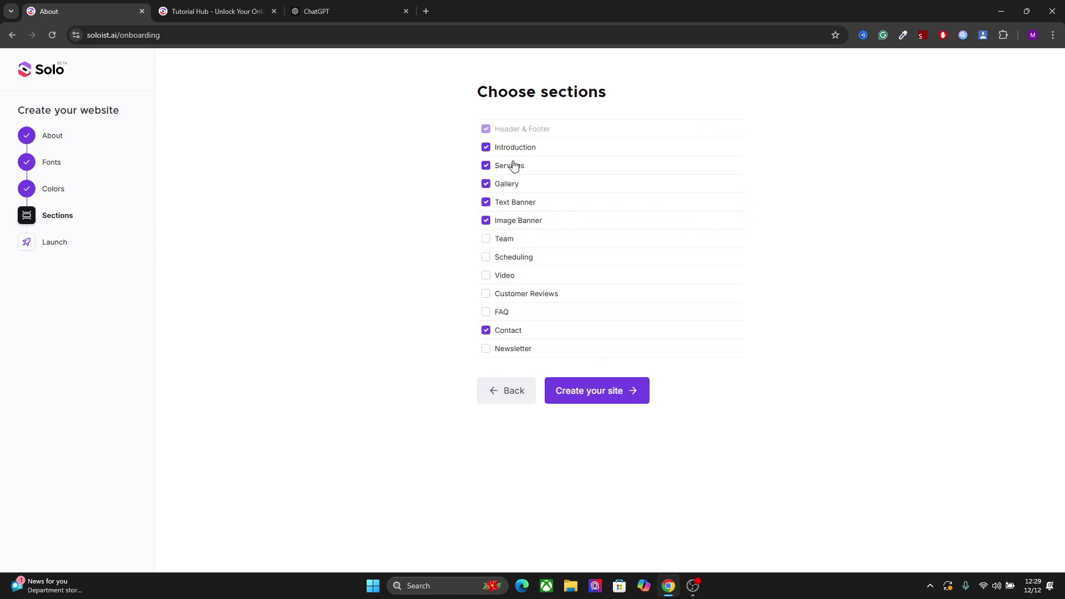
- Add the Scheduling, Video, Customer Reviews and FAQ sections, generate the site and enter its editor
click(487, 258)
click(486, 276)
click(487, 296)
click(486, 313)
click(584, 391)
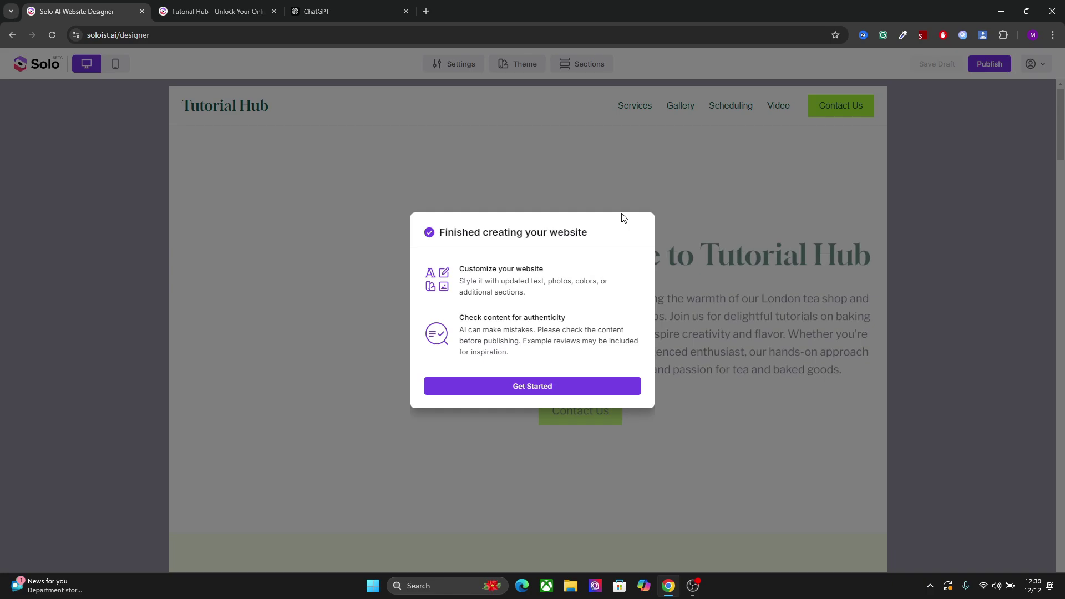
click(567, 393)
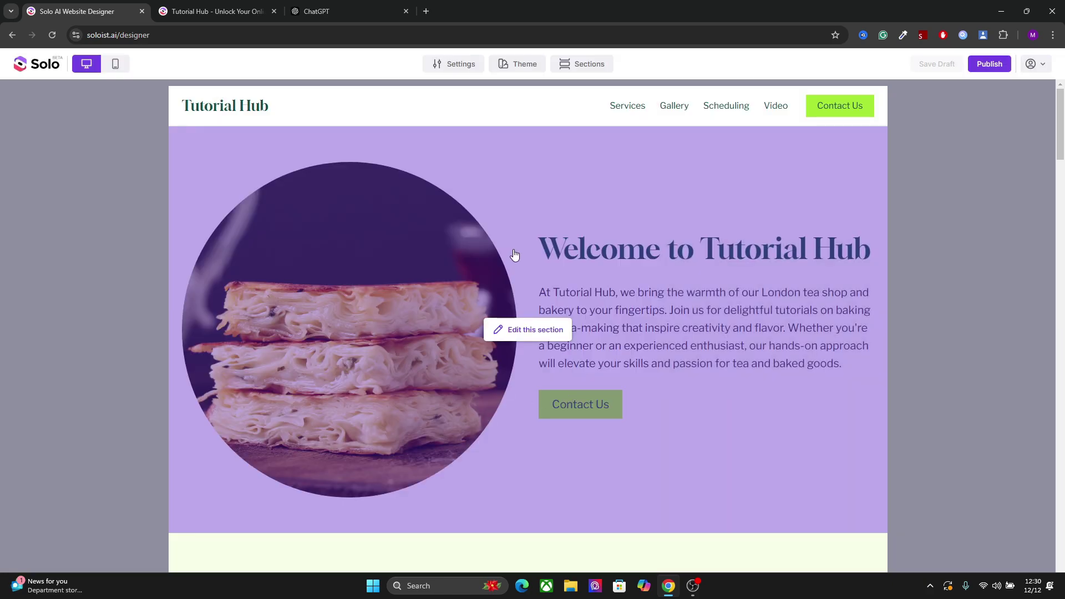
- Set the Introduction section's foreground image to the Fit style with a landscape rectangular frame
click(561, 220)
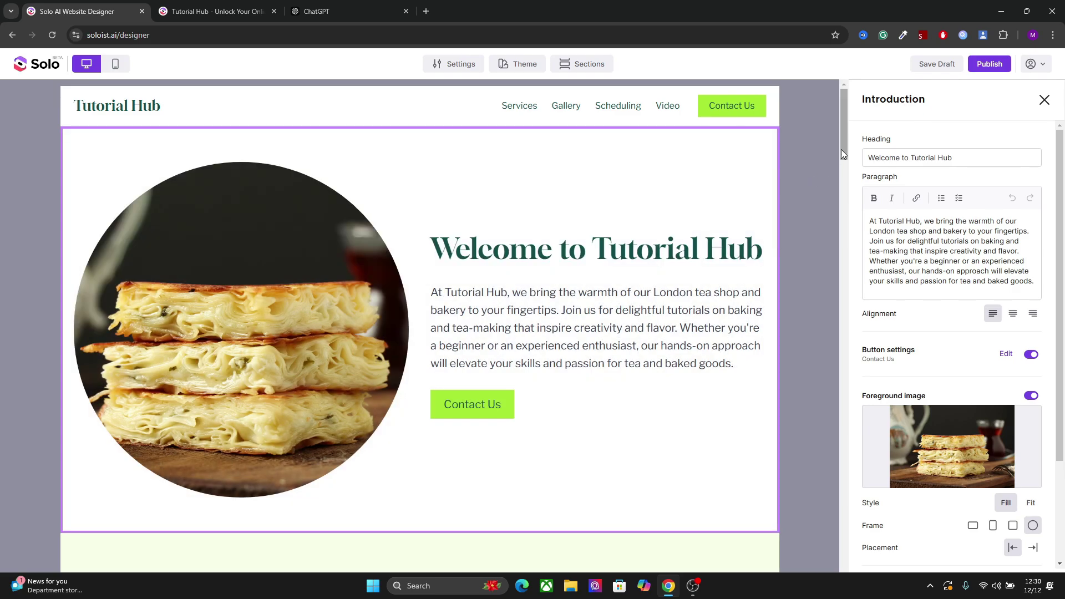
drag(840, 149, 837, 569)
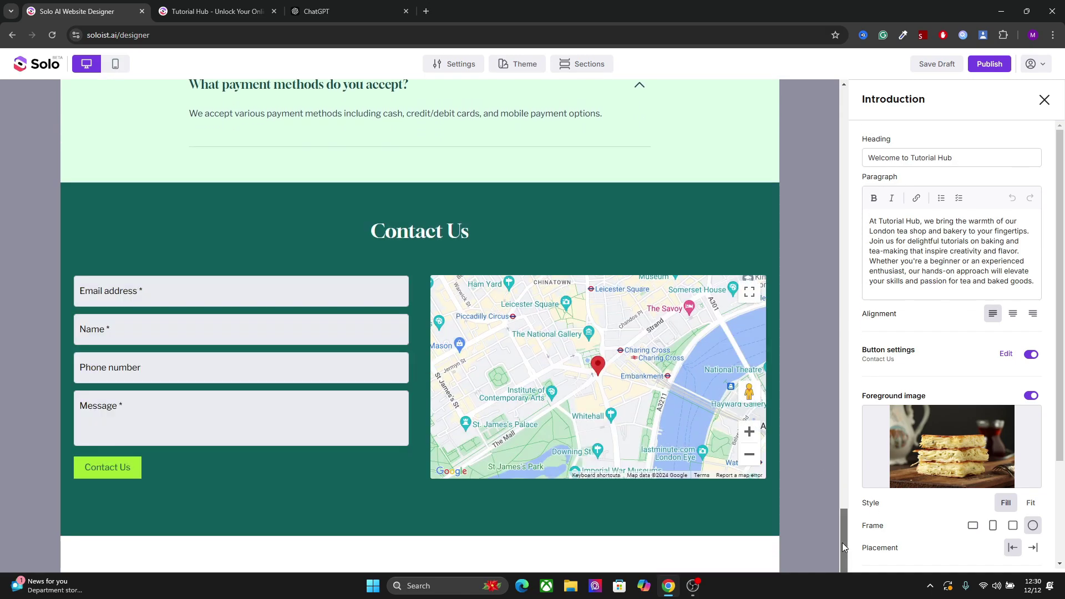
drag(842, 543, 844, 178)
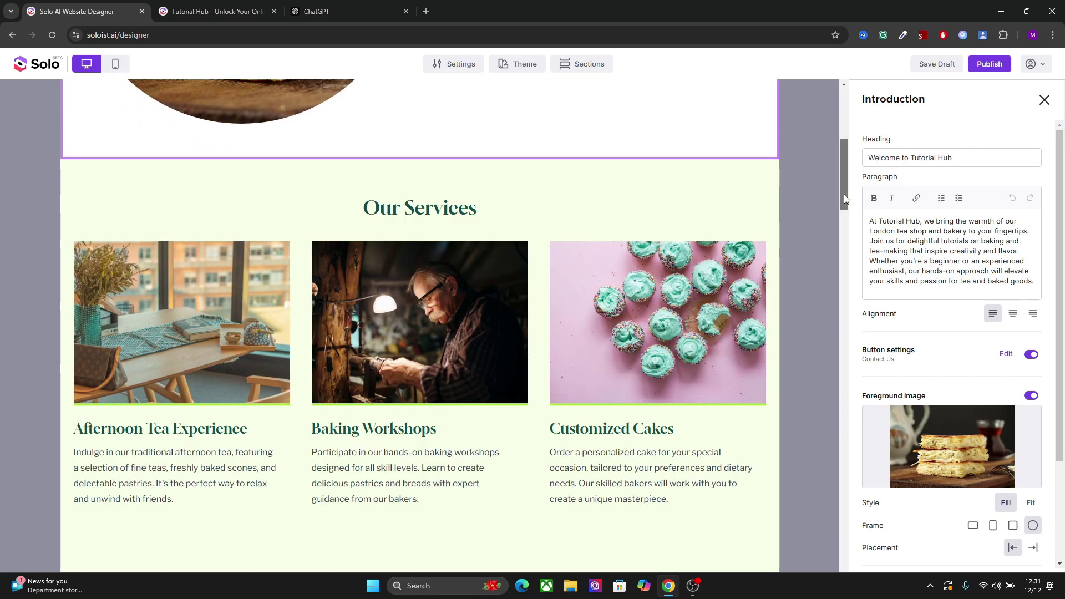
drag(844, 194, 854, 142)
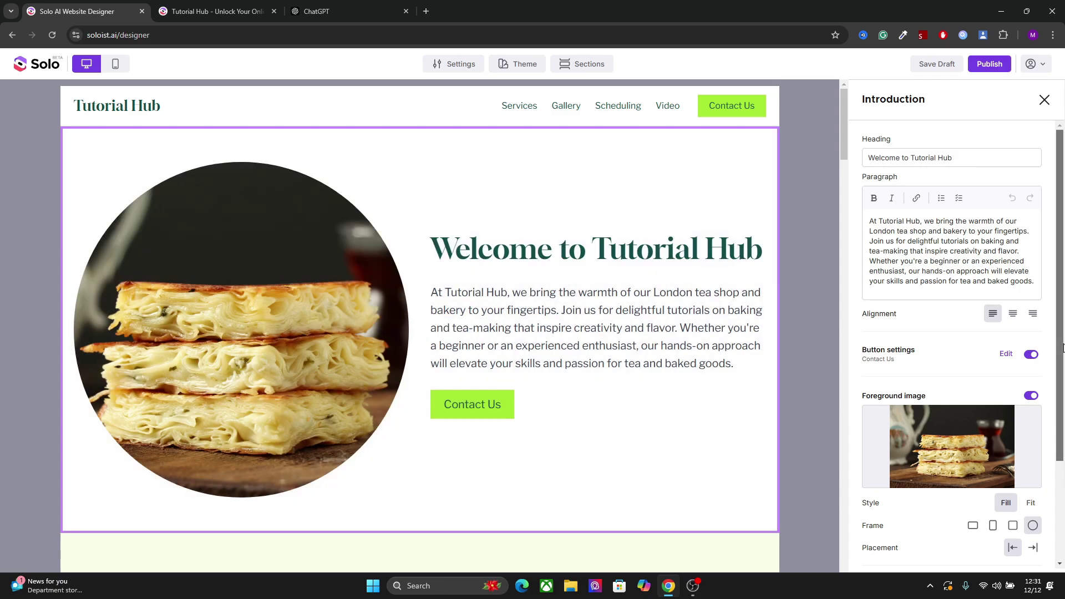
scroll(1064, 348, down, 2)
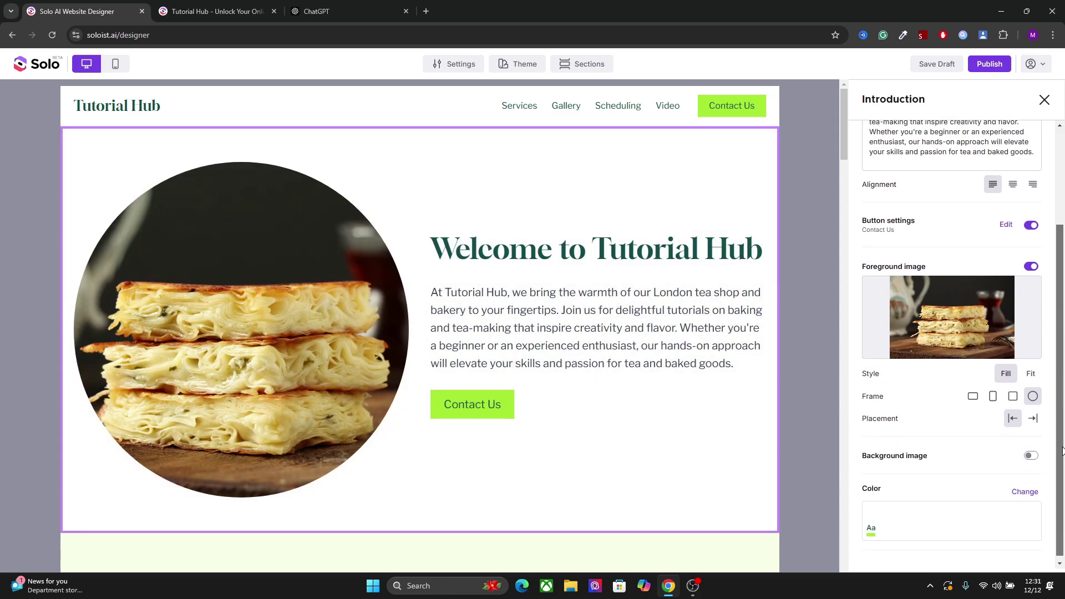
click(1031, 374)
click(973, 394)
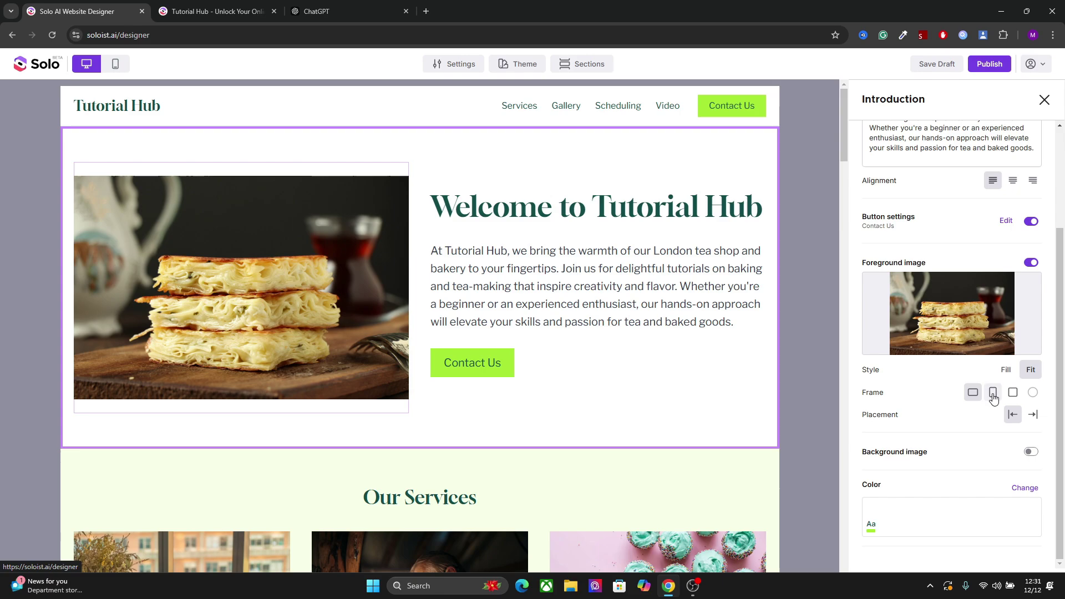
click(993, 393)
click(1013, 393)
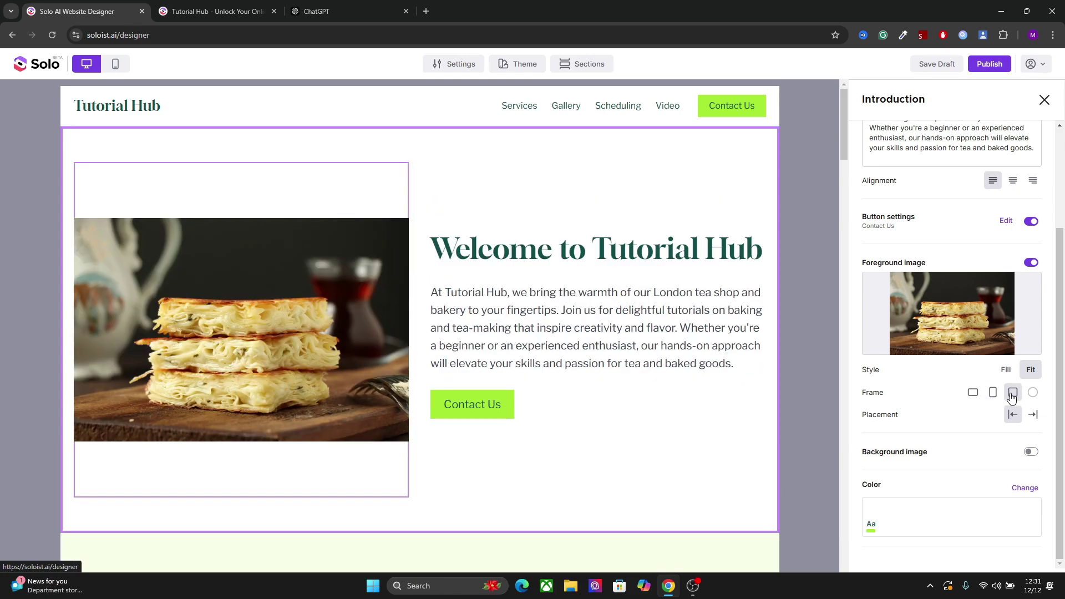
click(973, 392)
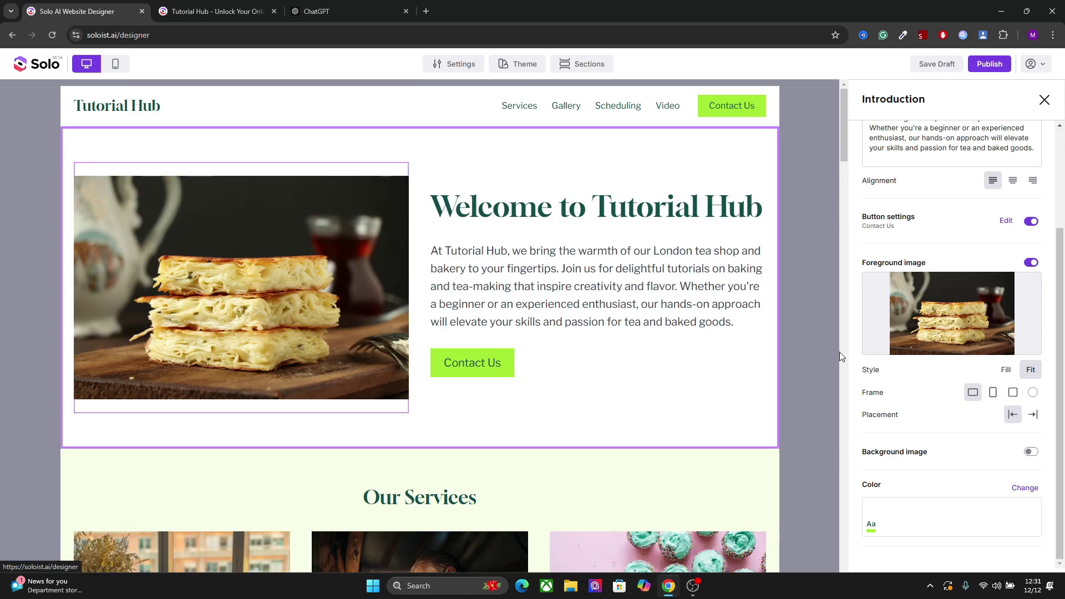
- Examine the theme's color, font, heading size and corner options and close them without changes
scroll(930, 254, up, 3)
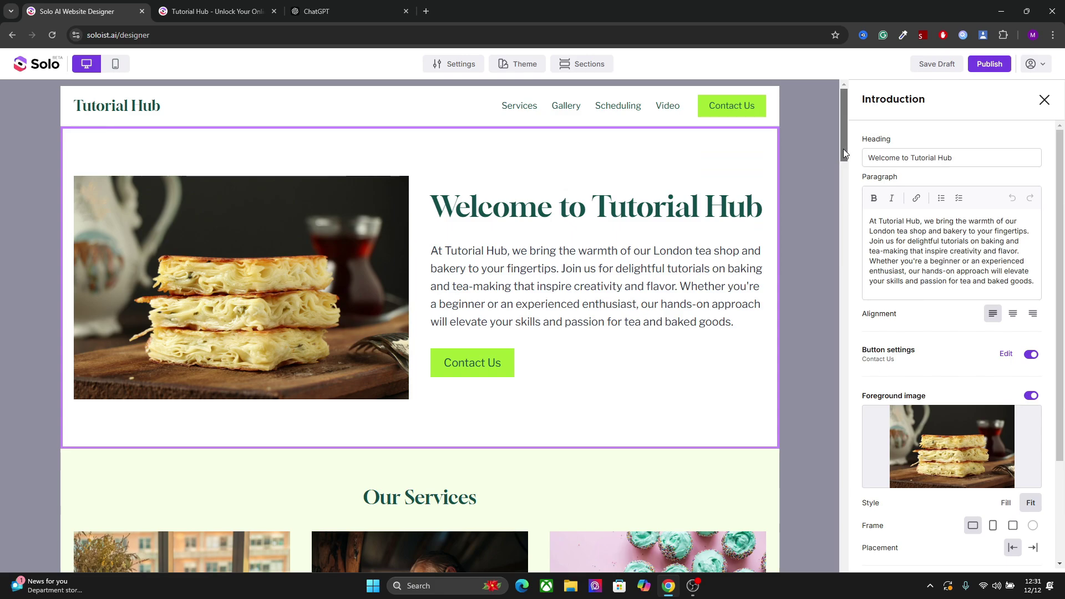
drag(843, 148, 840, 106)
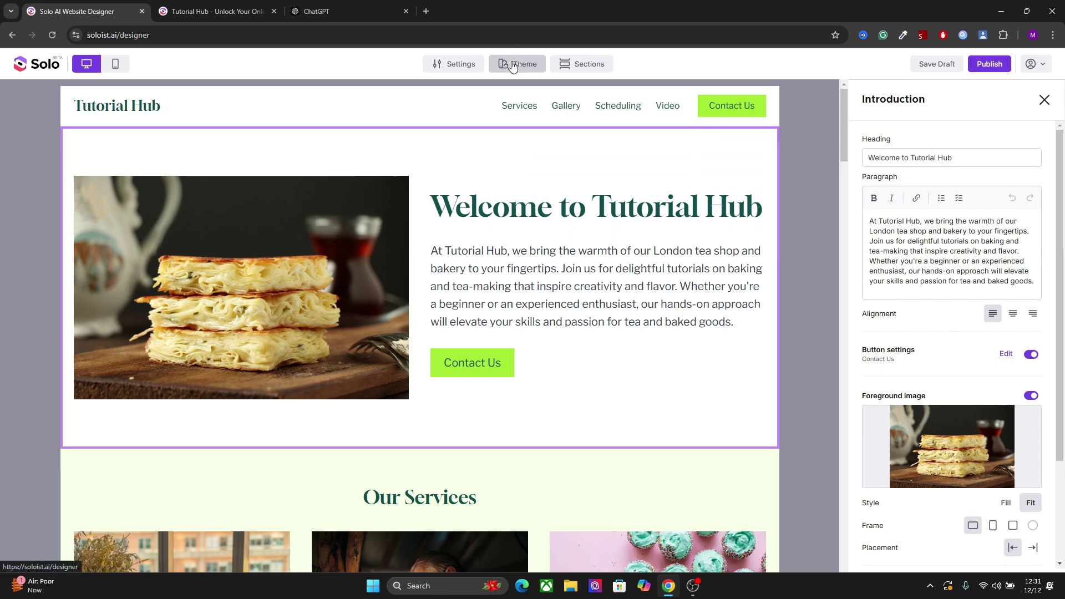
click(513, 64)
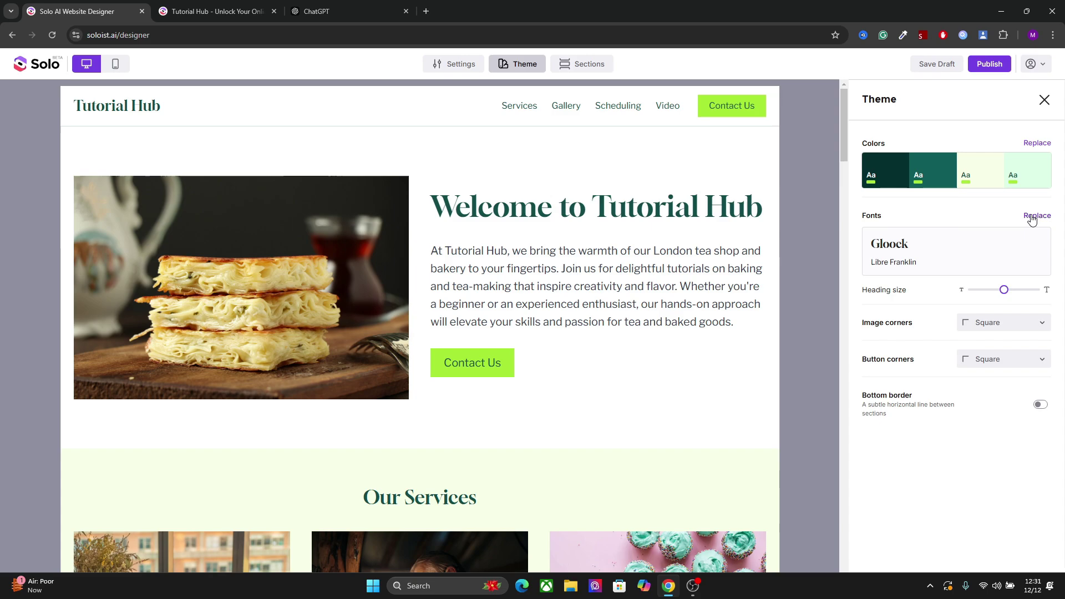
click(1044, 100)
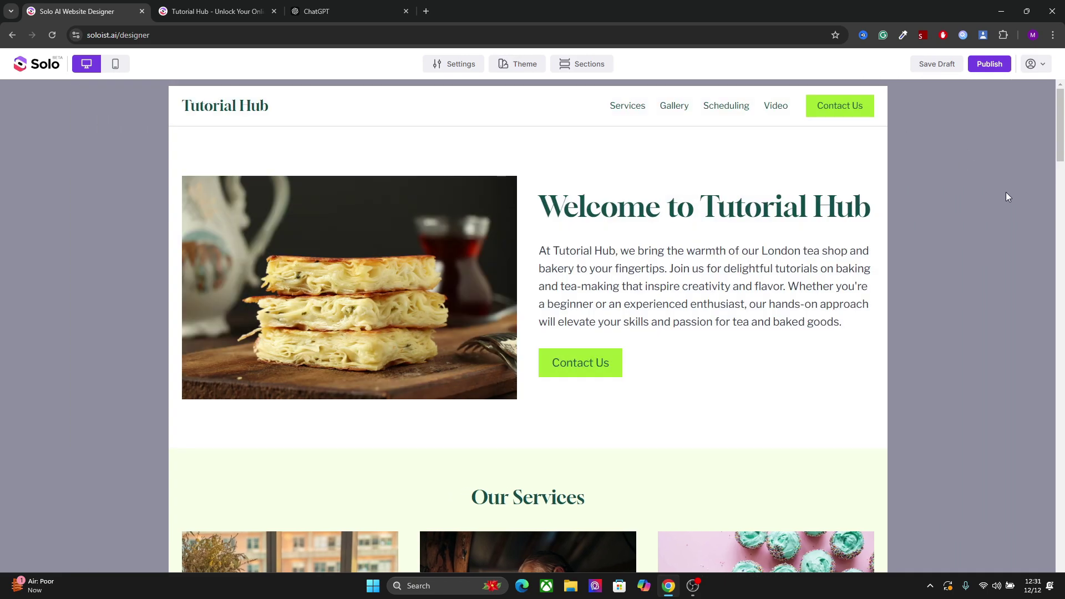
- Publish the website at the address soloist.ai/tutorialhub-1
mouse_move(805, 234)
click(989, 64)
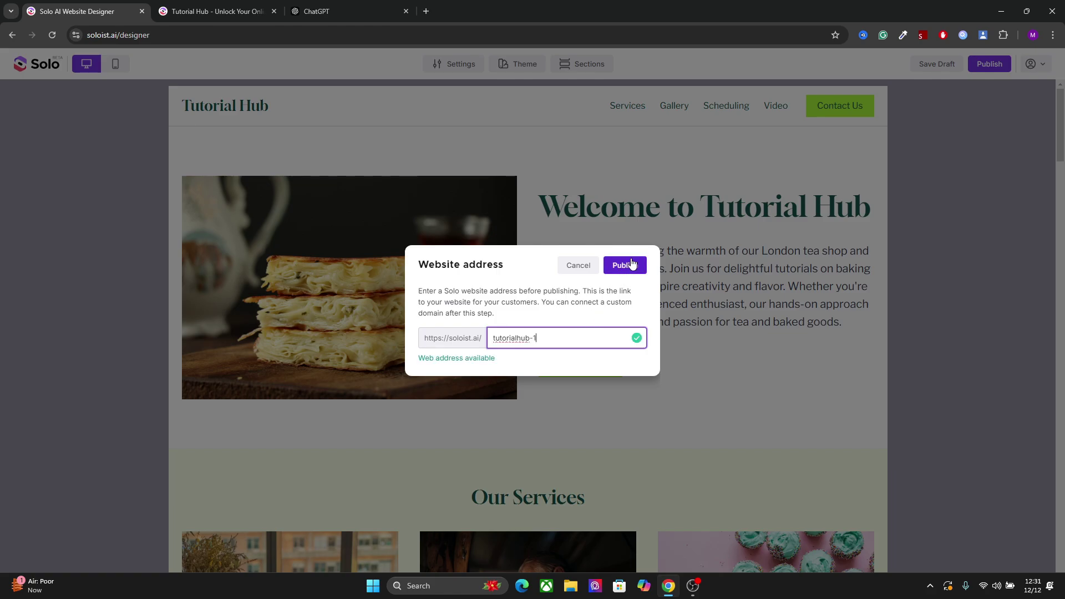
click(633, 264)
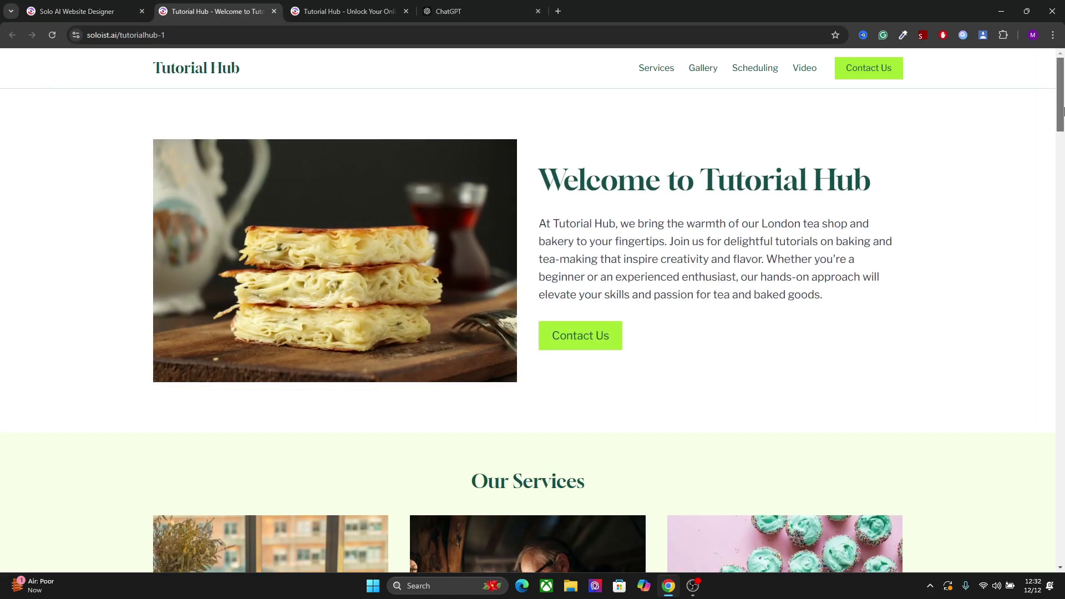
- Look through the published Tutorial Hub page, including its services, gallery and banner sections
drag(1058, 122, 1057, 214)
scroll(1063, 300, down, 10)
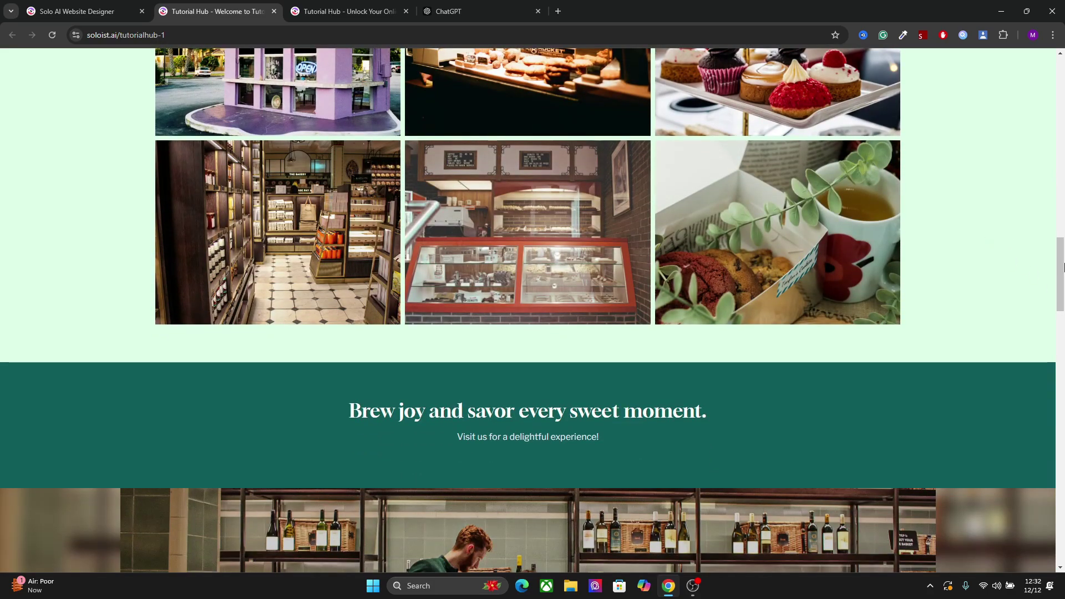
drag(1063, 267, 1062, 109)
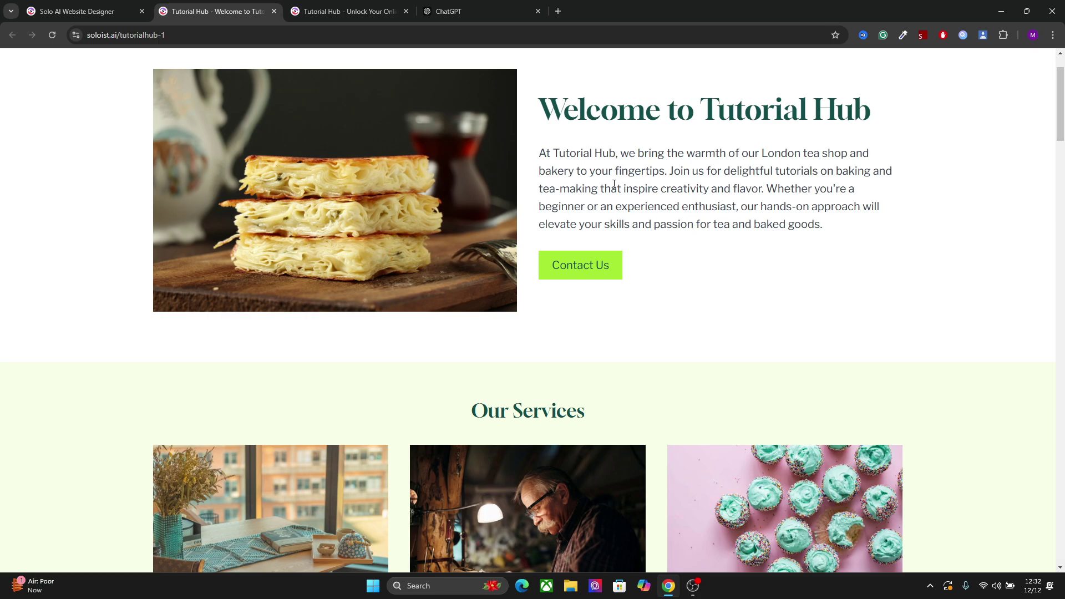
- Return to the website editor, open the site settings and read the custom domain option
click(92, 10)
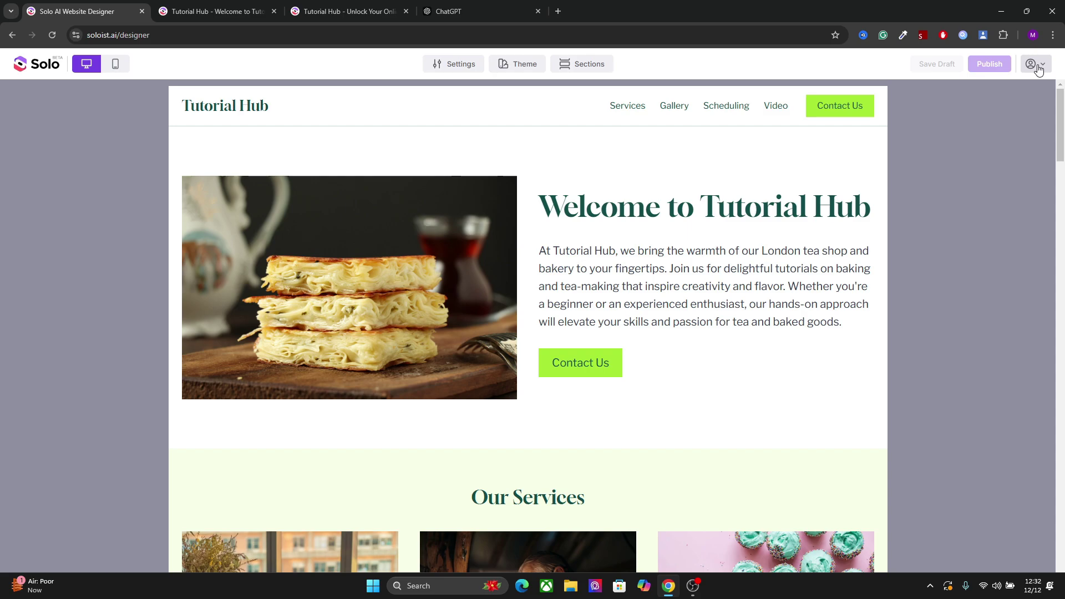
mouse_move(547, 118)
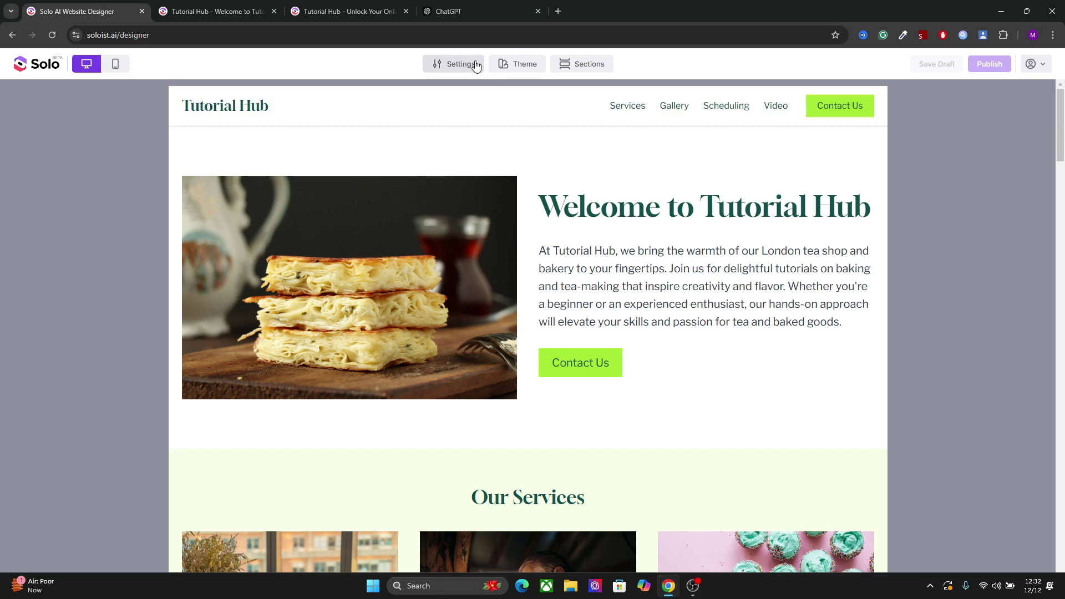
click(454, 64)
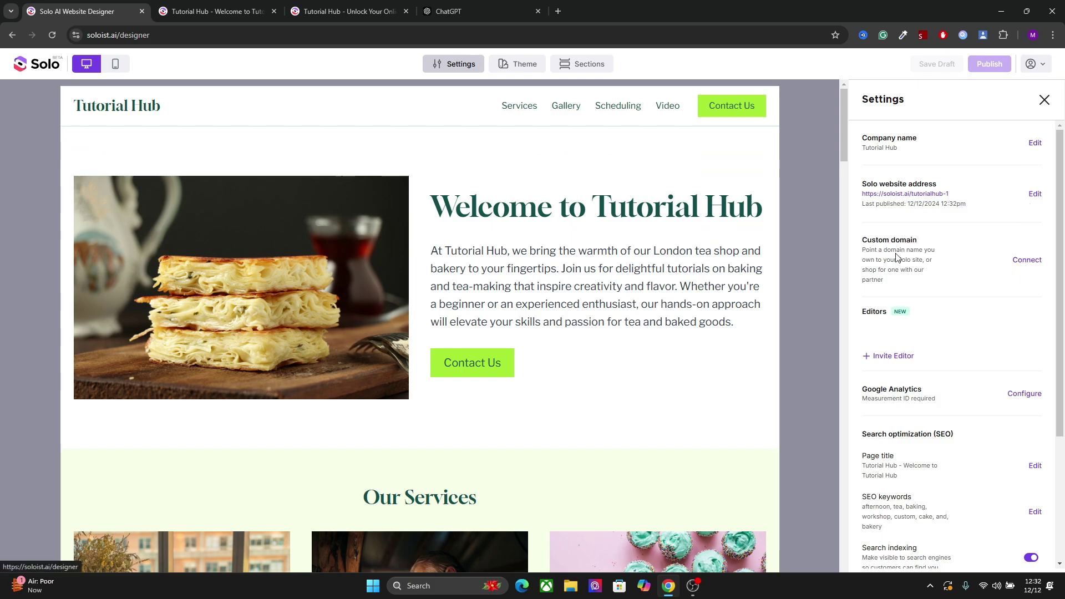
drag(865, 242, 907, 270)
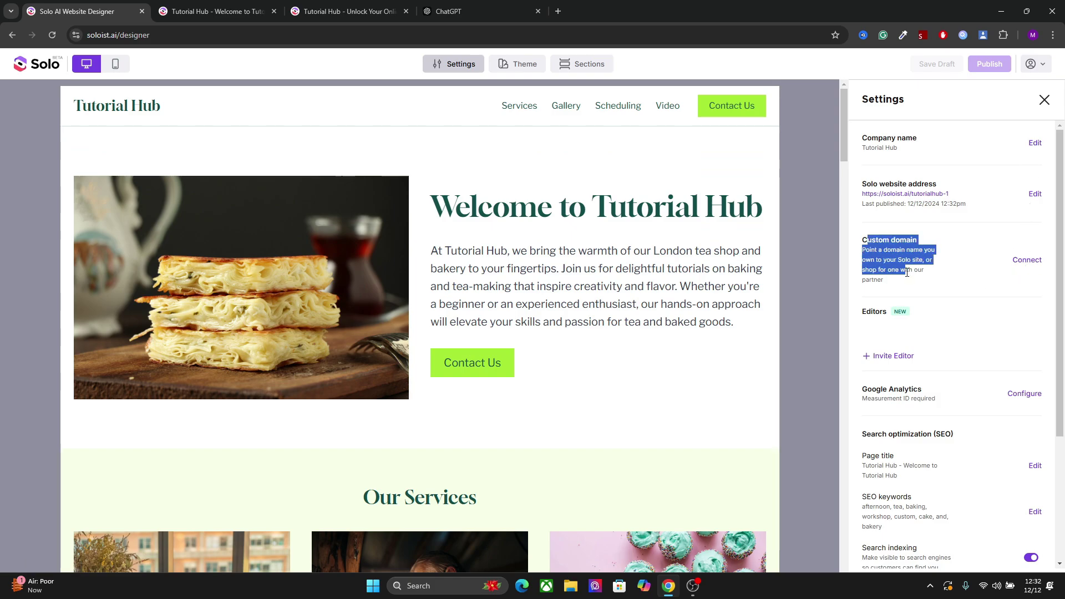
double_click(907, 271)
click(907, 272)
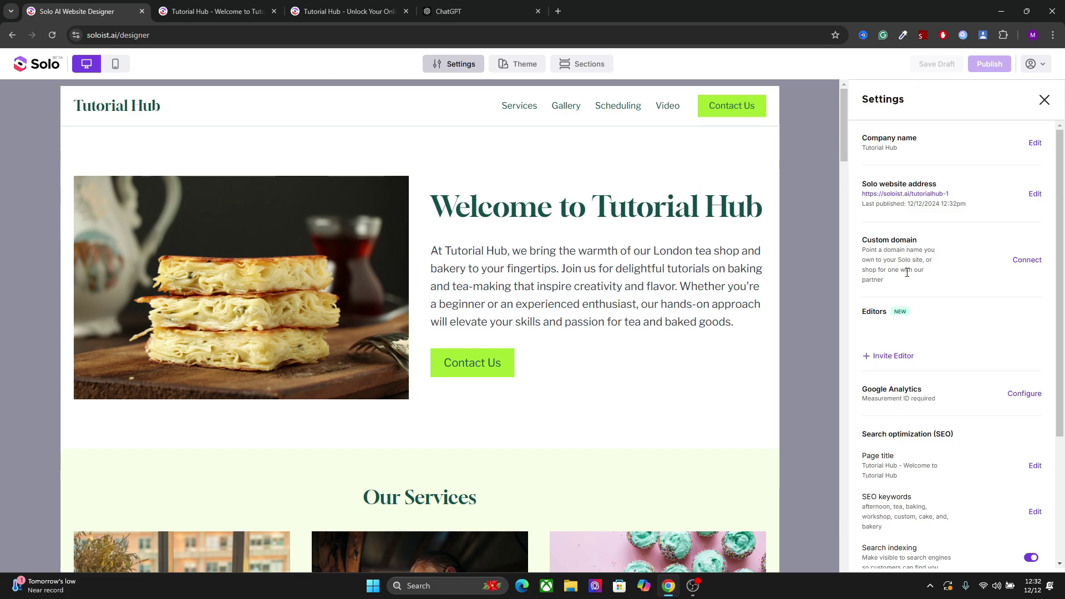
- Start connecting the existing custom domain moksha.blog through Entri and continue to the domain provider's login form
click(1020, 261)
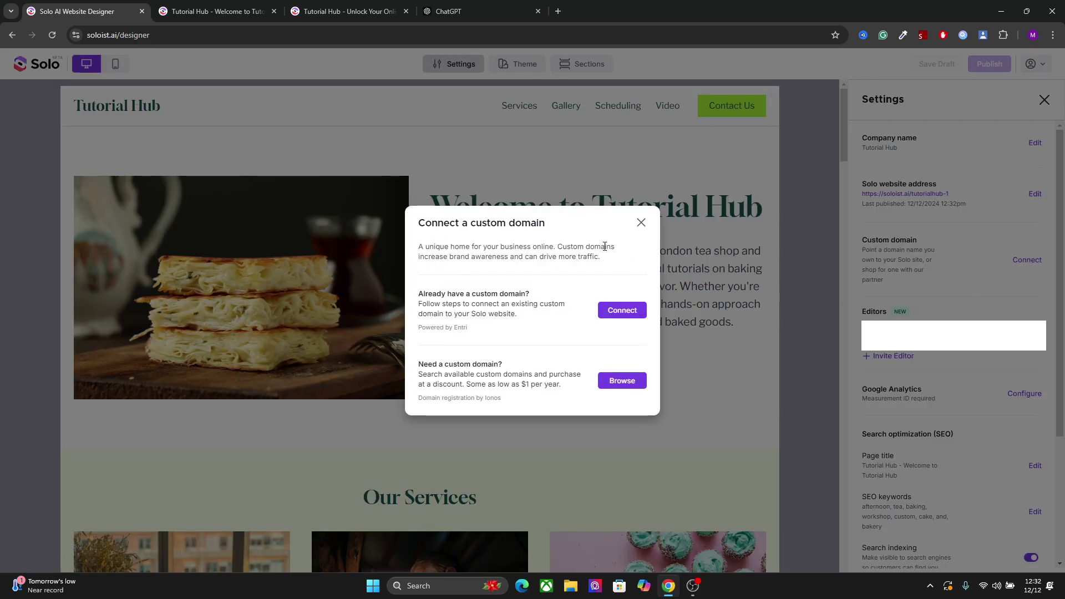
click(612, 317)
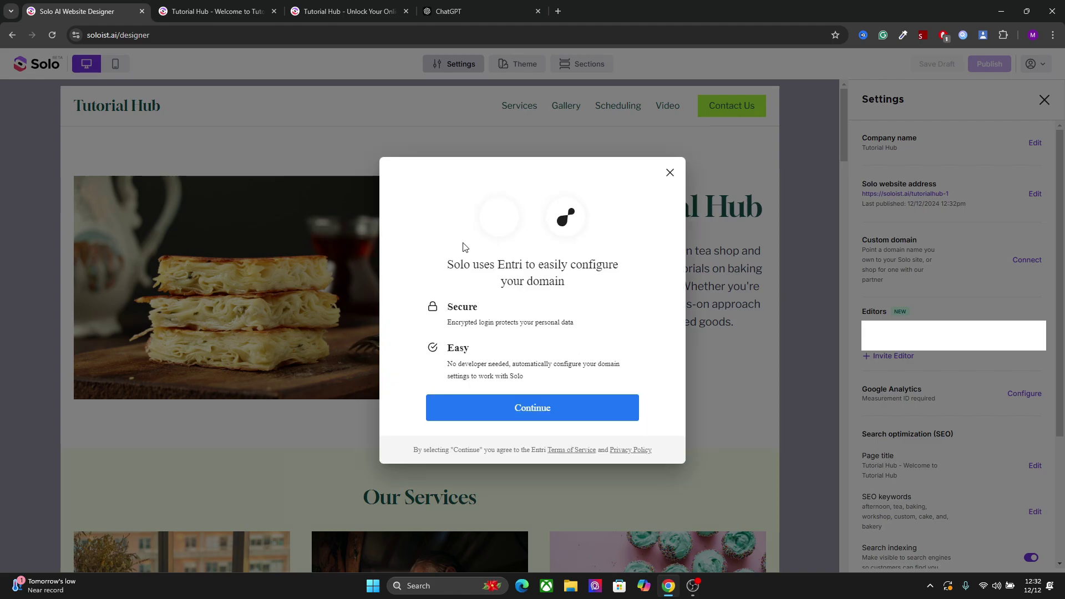
click(535, 409)
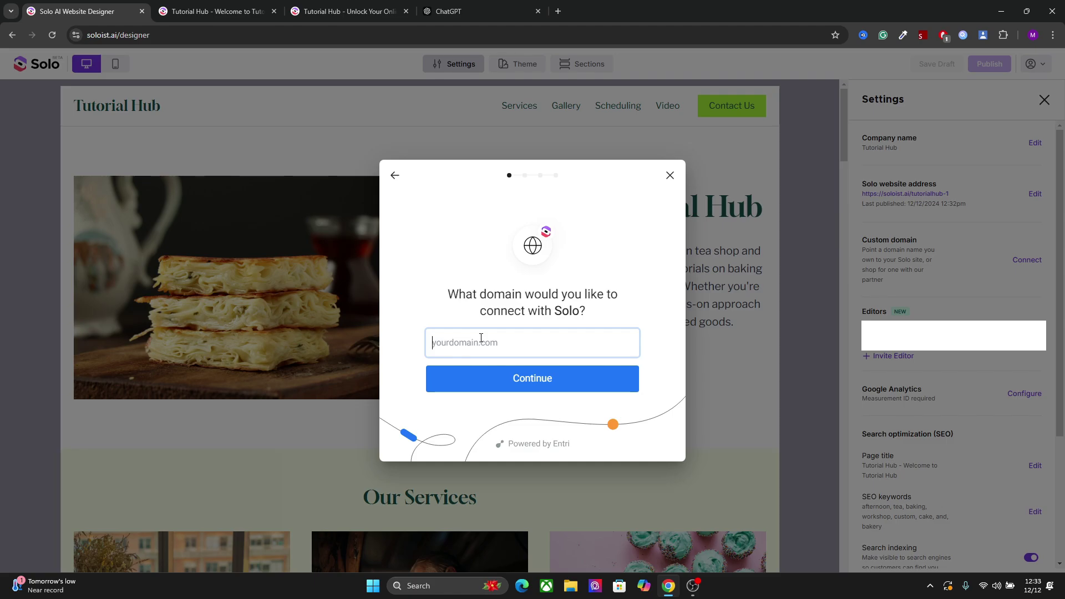
text(moksha.blog)
click(548, 379)
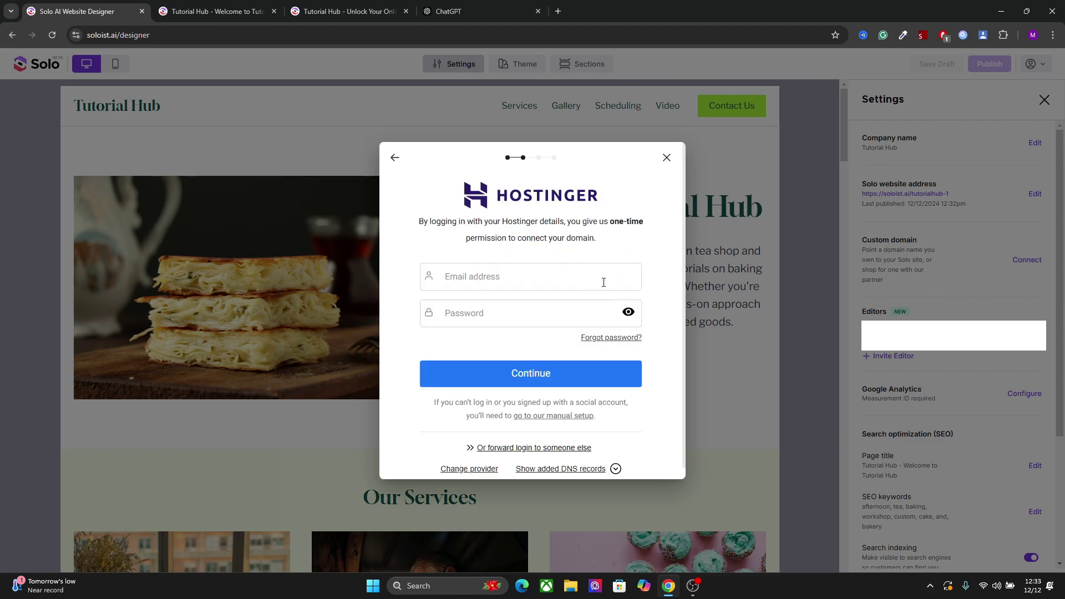
- Examine the Hostinger login form and its list of added DNS records, and close the domain setup without signing in
click(551, 278)
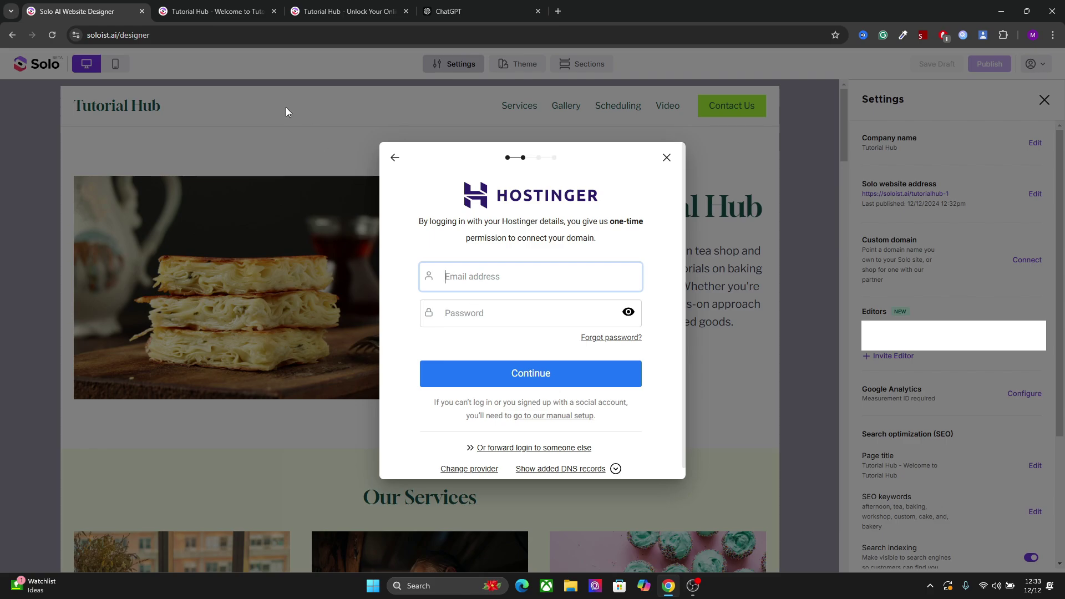
click(614, 469)
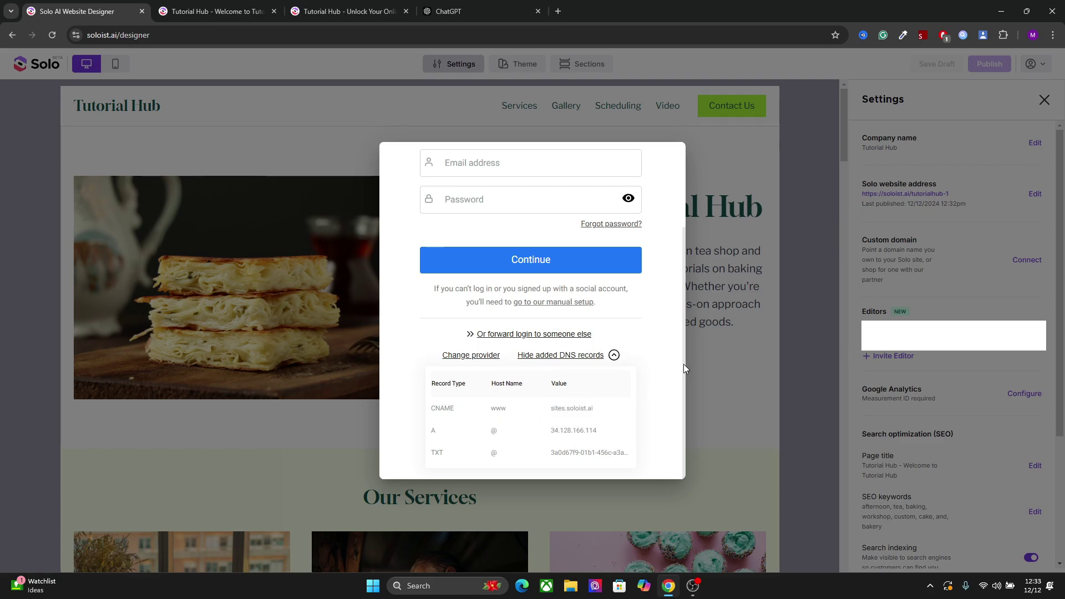
drag(684, 364, 670, 255)
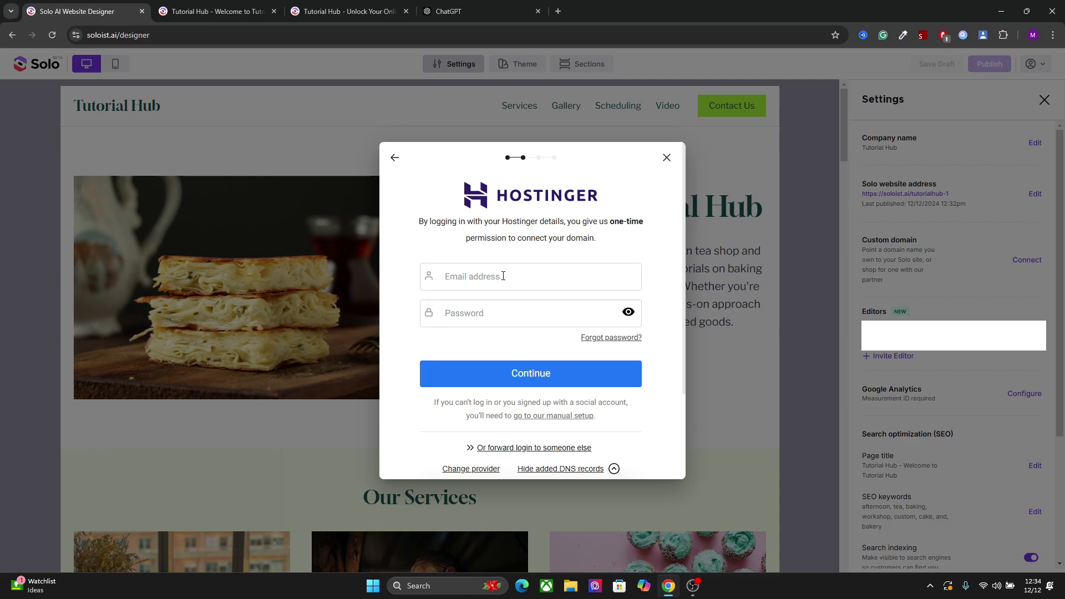
click(666, 158)
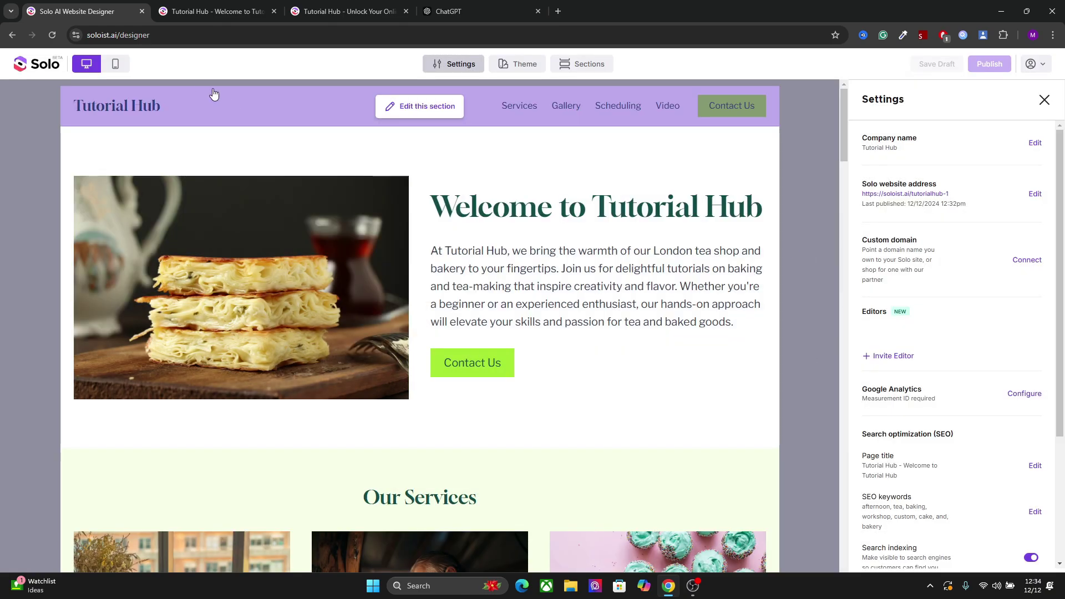
- View the published page, return to the site settings, and inspect the SEO page title without changing it
click(218, 10)
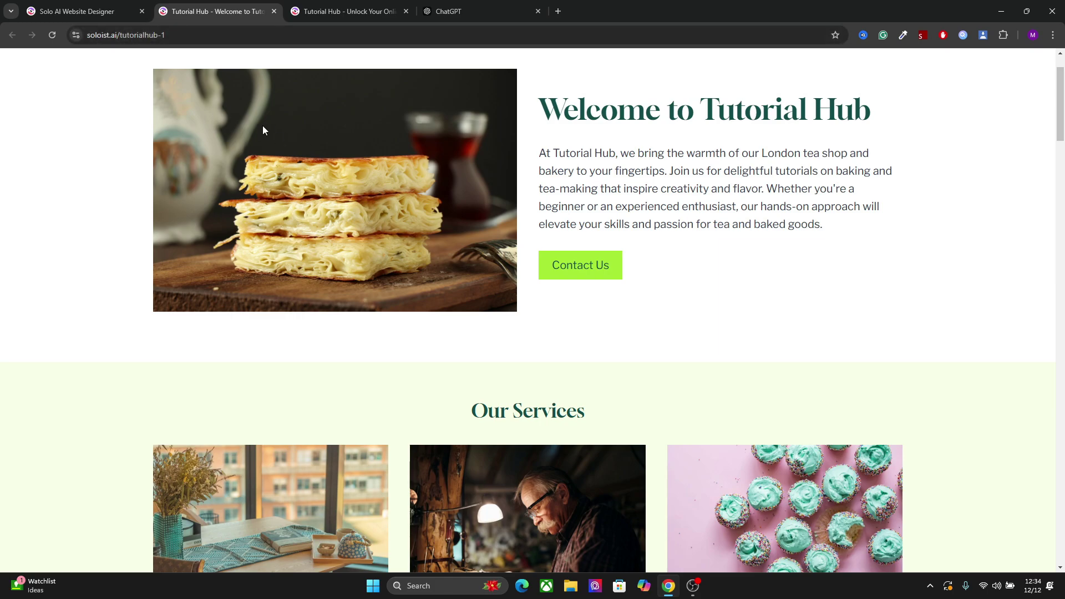
click(78, 11)
scroll(1028, 223, down, 3)
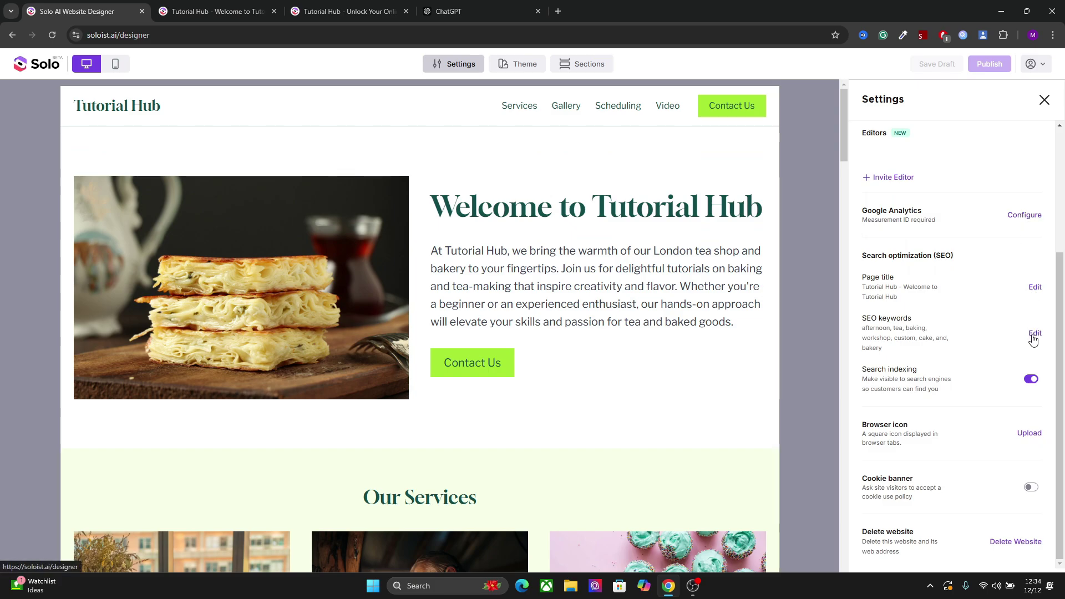
click(1034, 288)
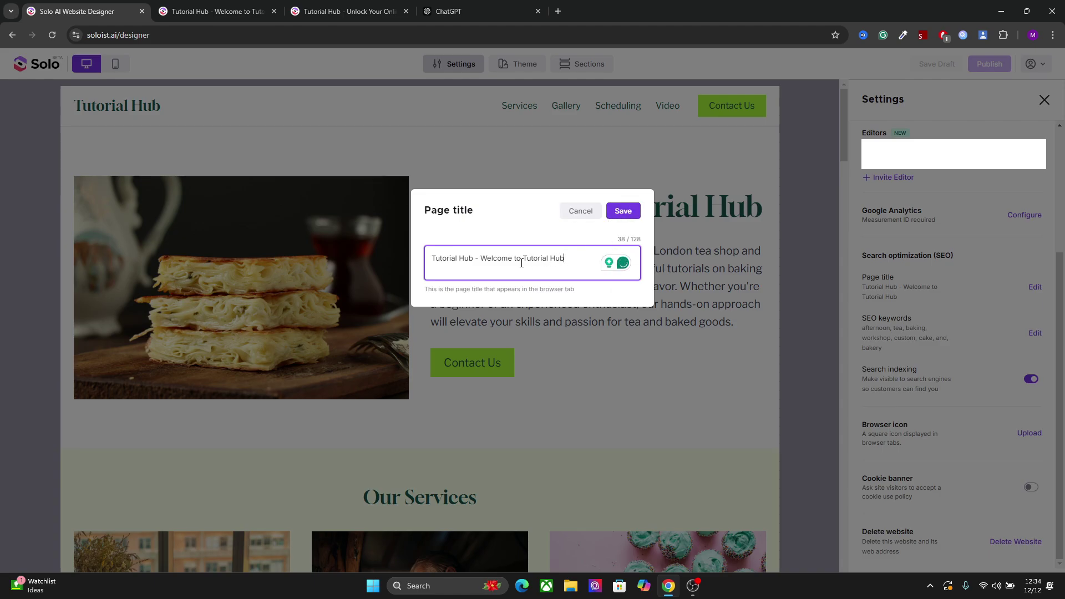
triple_click(471, 259)
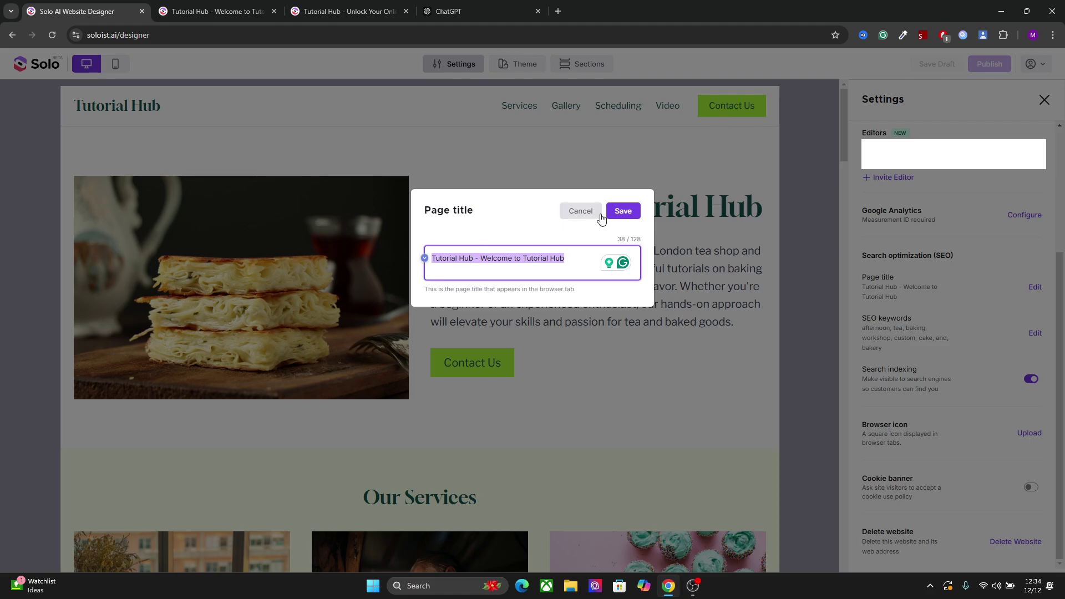
click(580, 210)
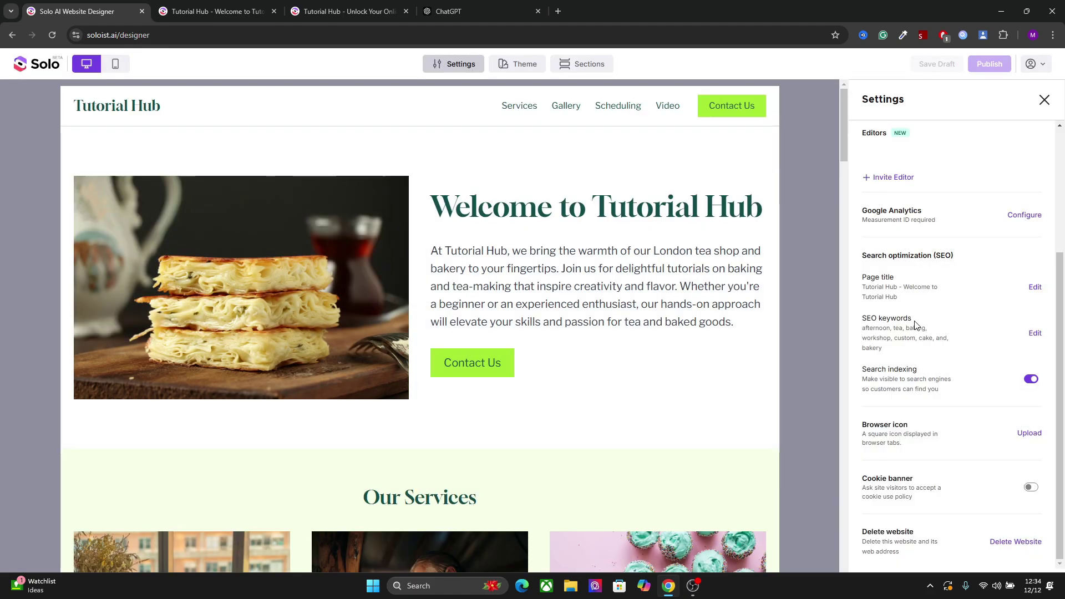
- Inspect the SEO keywords and the search indexing option, cancelling the keyword edit and leaving indexing enabled
click(1033, 333)
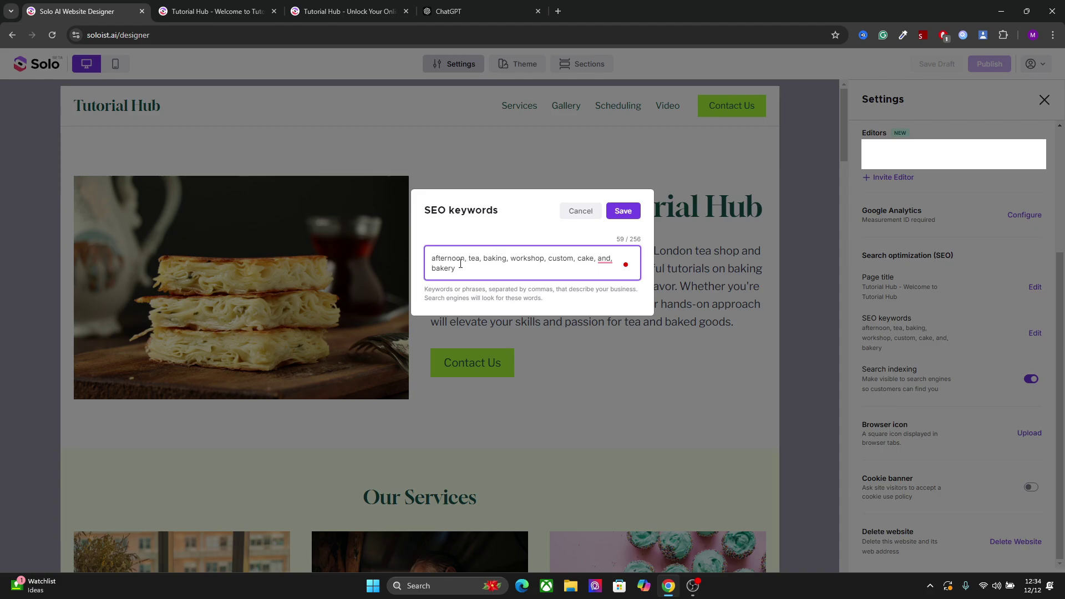
click(578, 212)
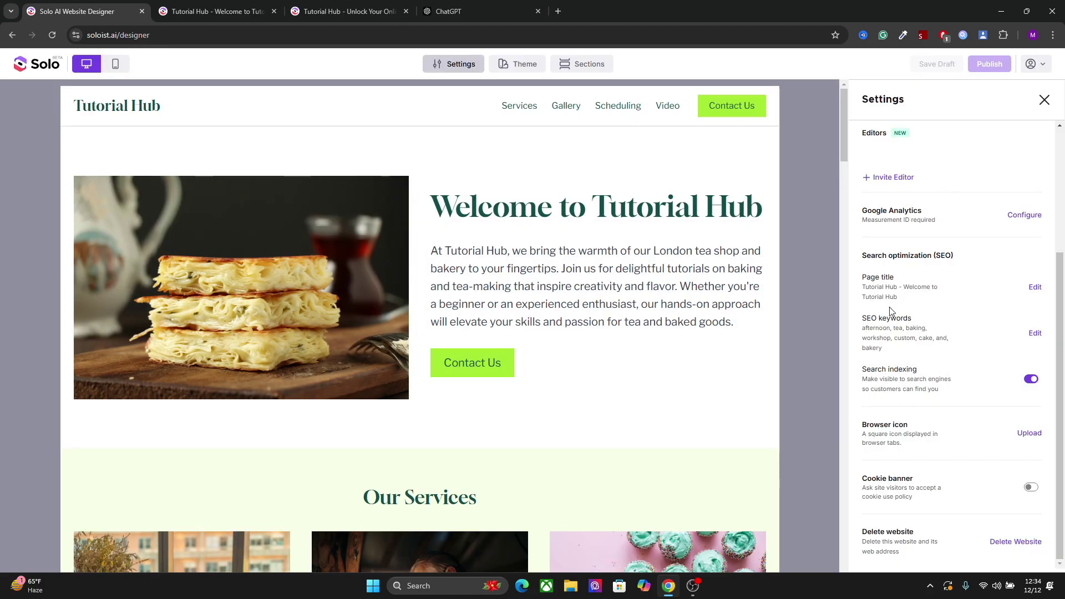
click(1031, 379)
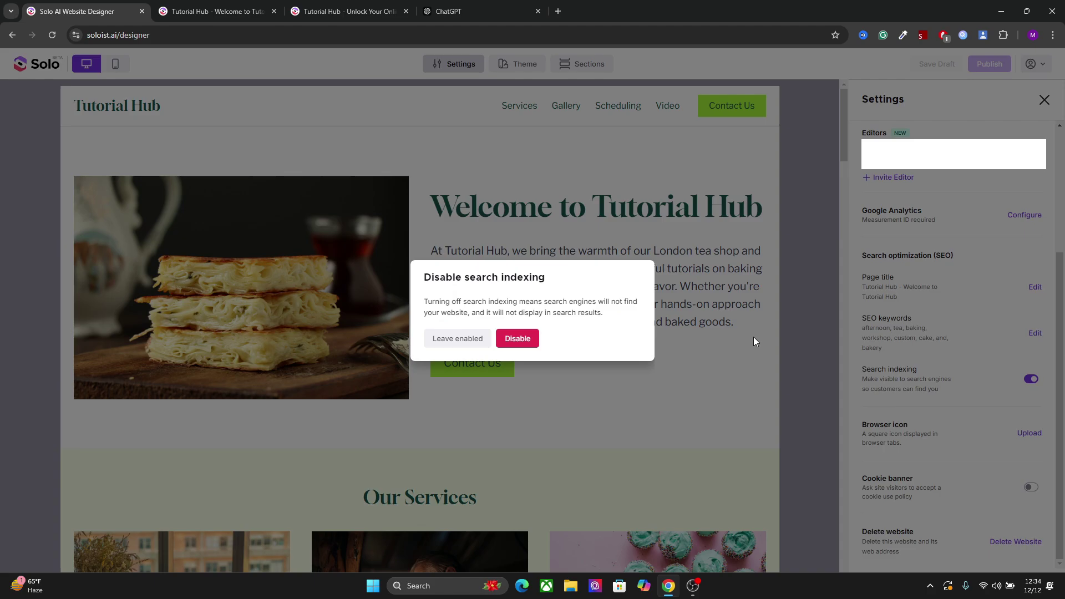
click(441, 339)
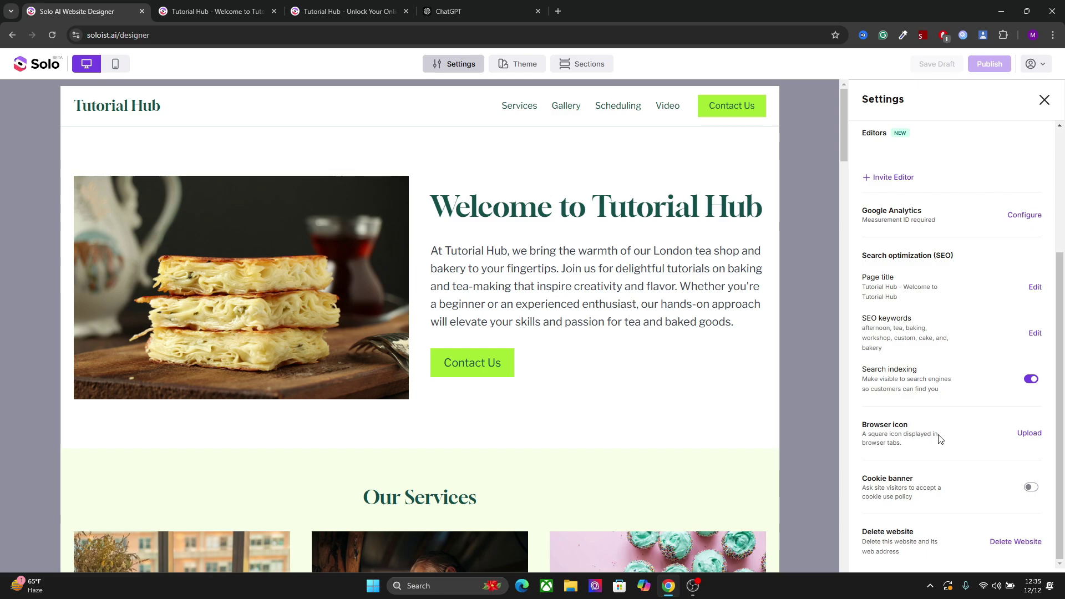
- Enable the cookie banner with the text "This website uses cookies", an OK button and a white background, and republish the website
click(1032, 487)
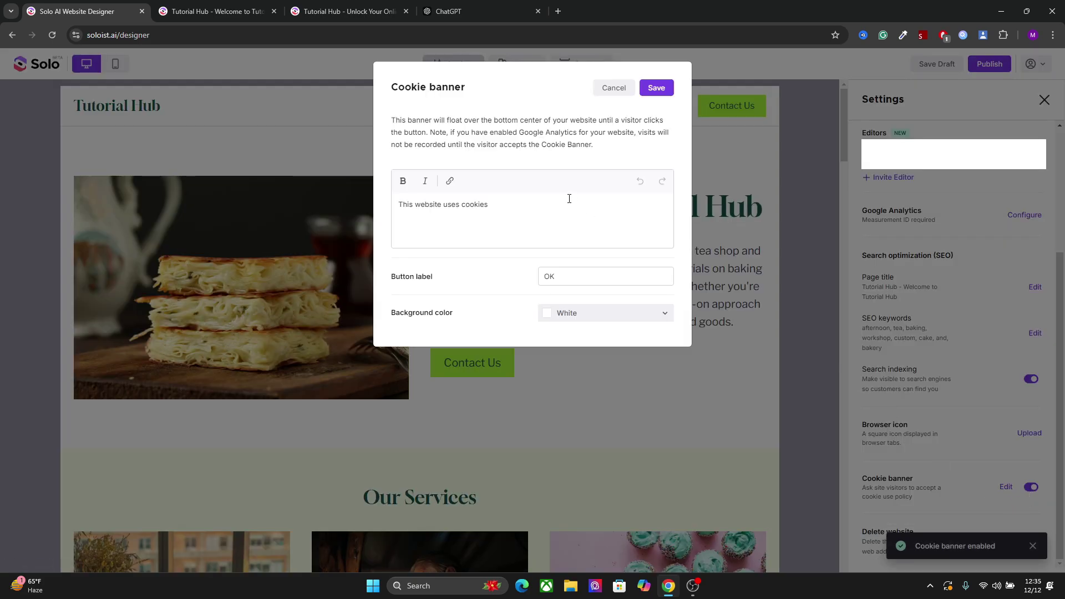
click(657, 88)
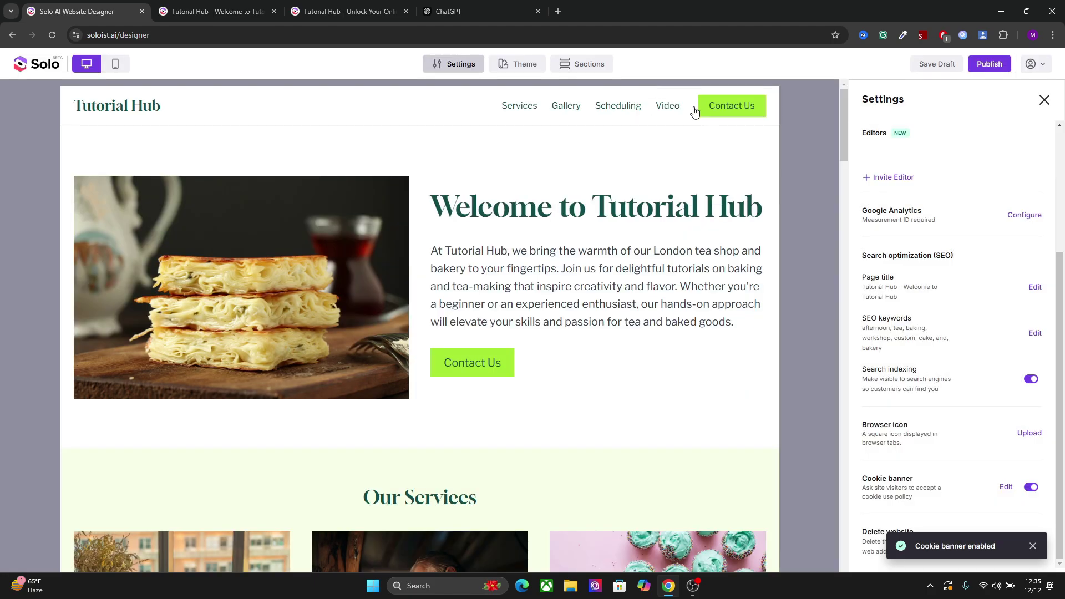
click(1033, 547)
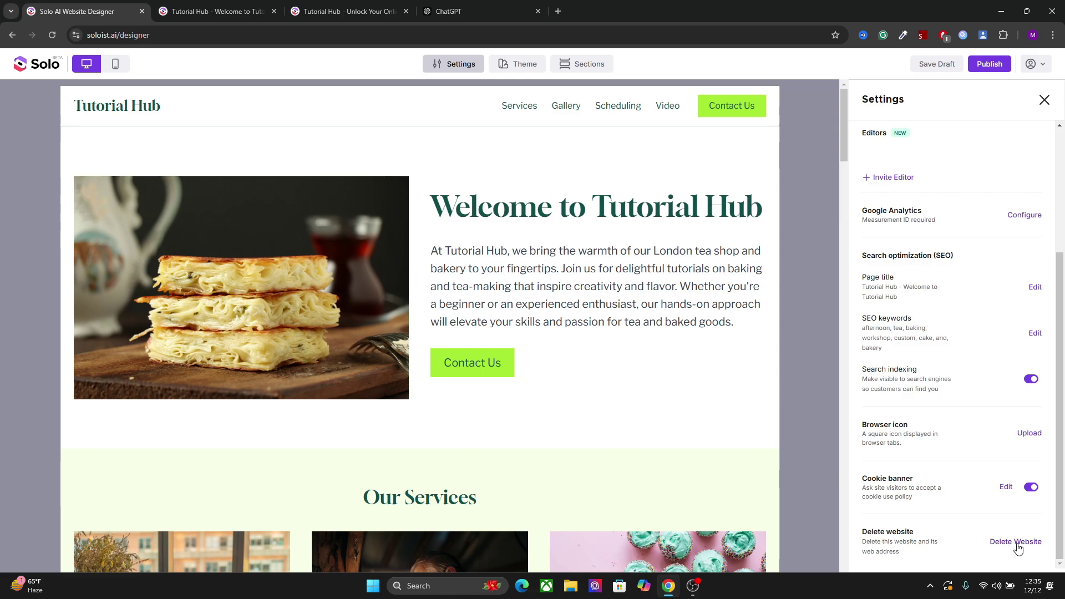
click(990, 64)
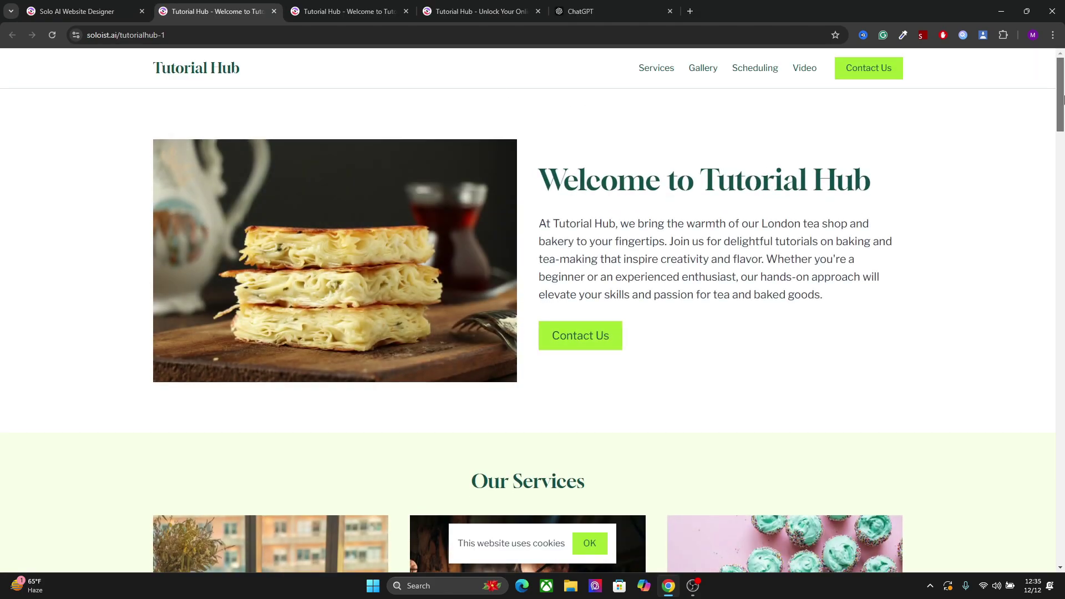
- Look through the republished Tutorial Hub page from the services down to the contact form and footer
scroll(1056, 233, down, 5)
scroll(1056, 233, down, 15)
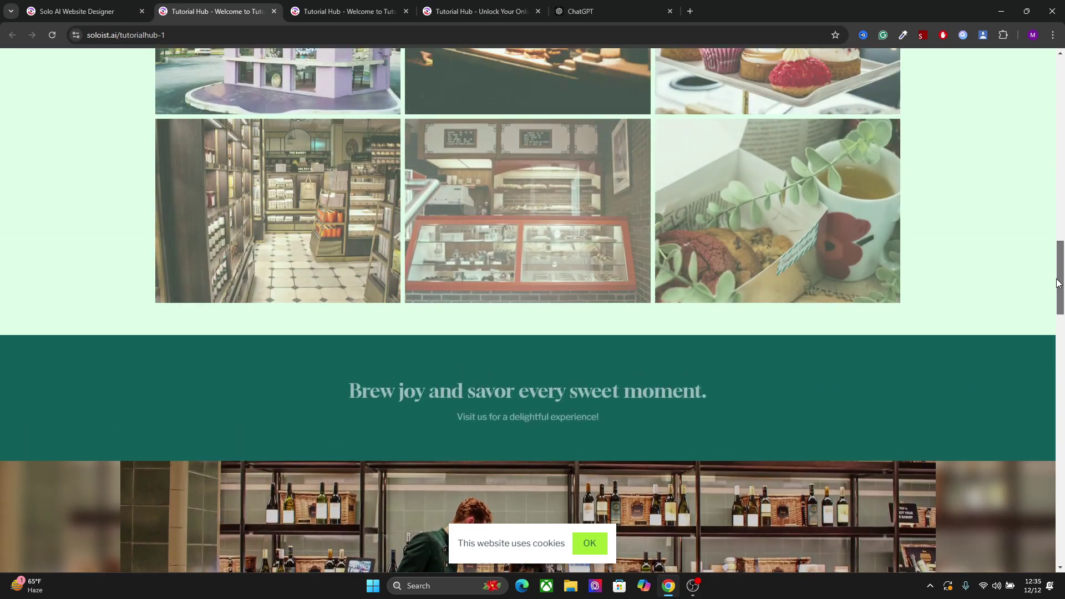
drag(1062, 325, 1046, 524)
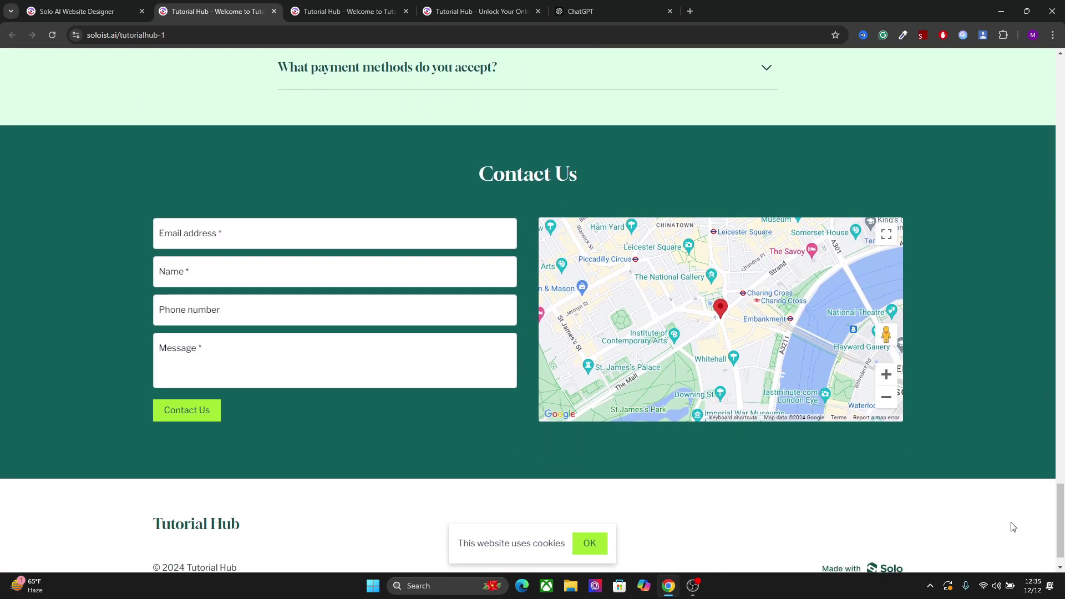